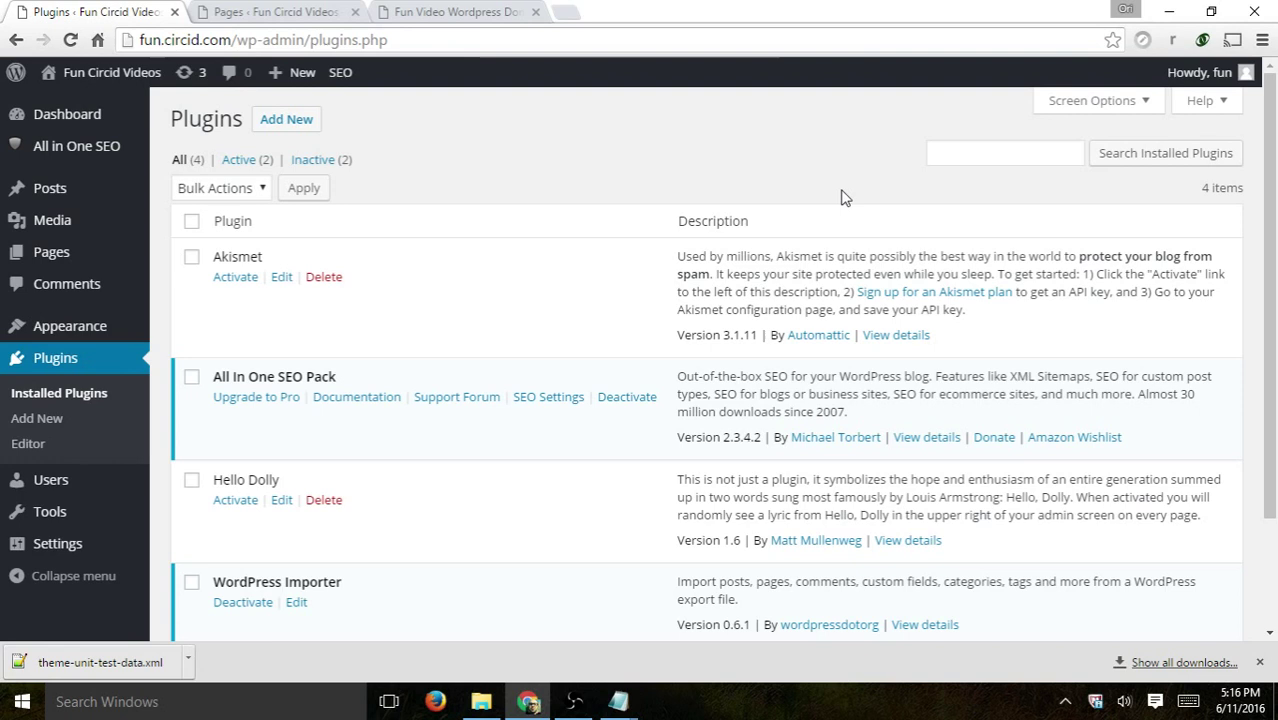
# Step: Search the Add Plugins directory for 'contact form 7'
pyautogui.moveTo(218, 40); pyautogui.dragTo(138, 40)
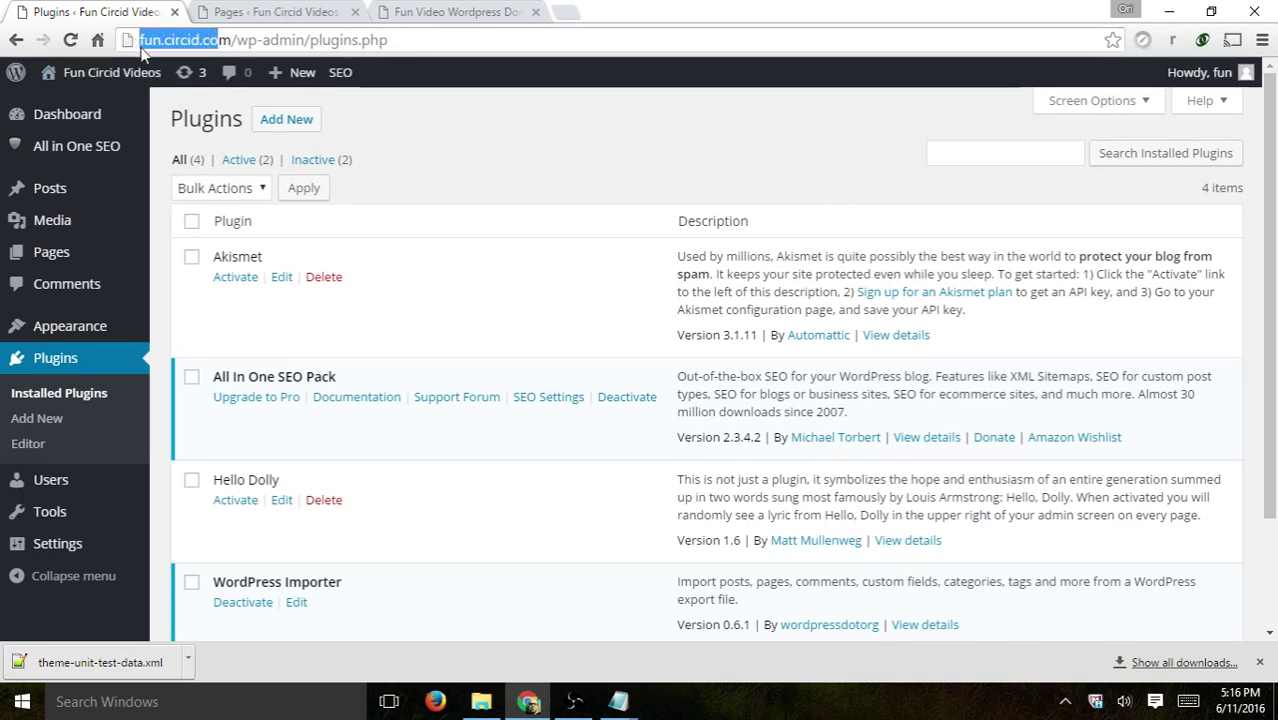
pyautogui.click(587, 168)
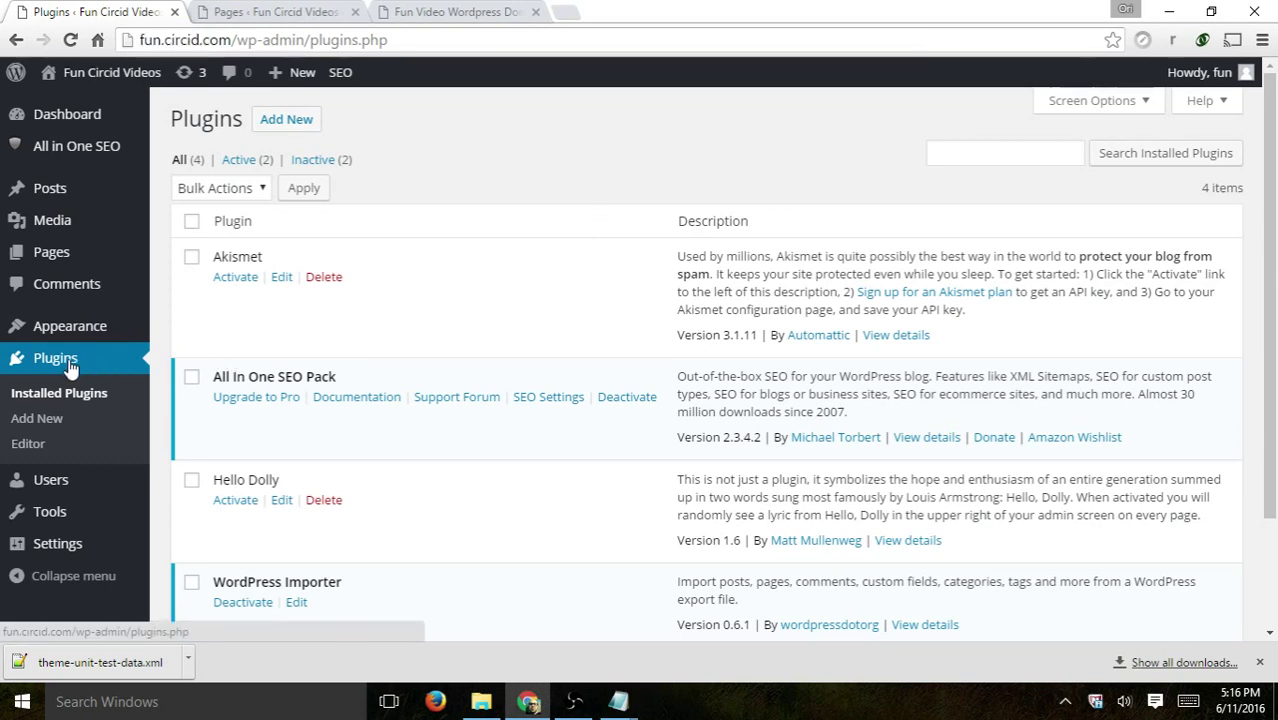
pyautogui.click(50, 423)
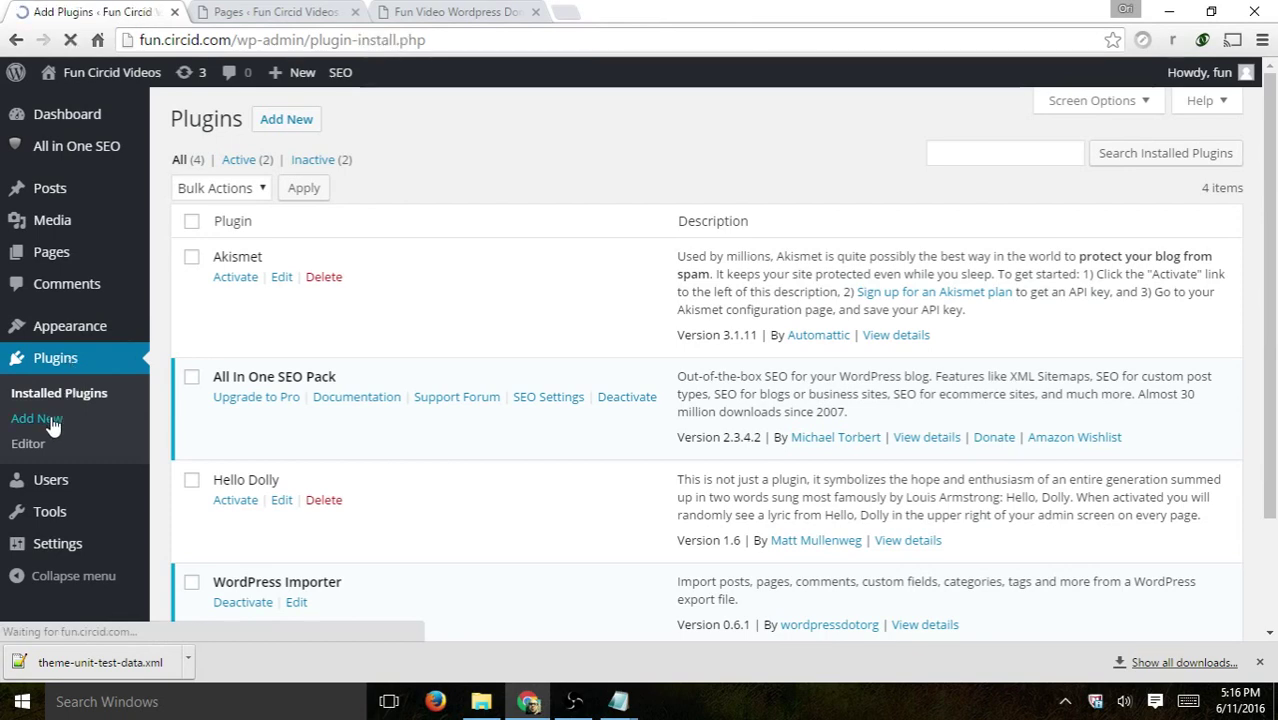
pyautogui.click(1019, 170)
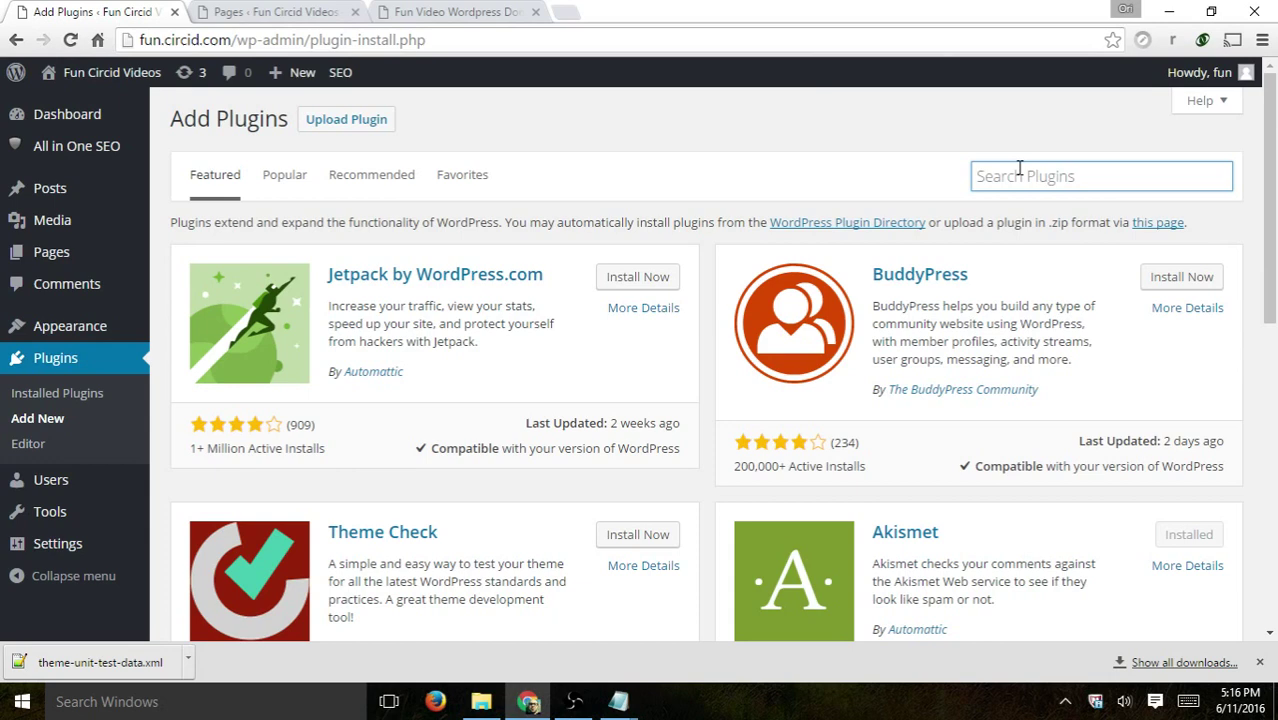
pyautogui.write('contact form 7')
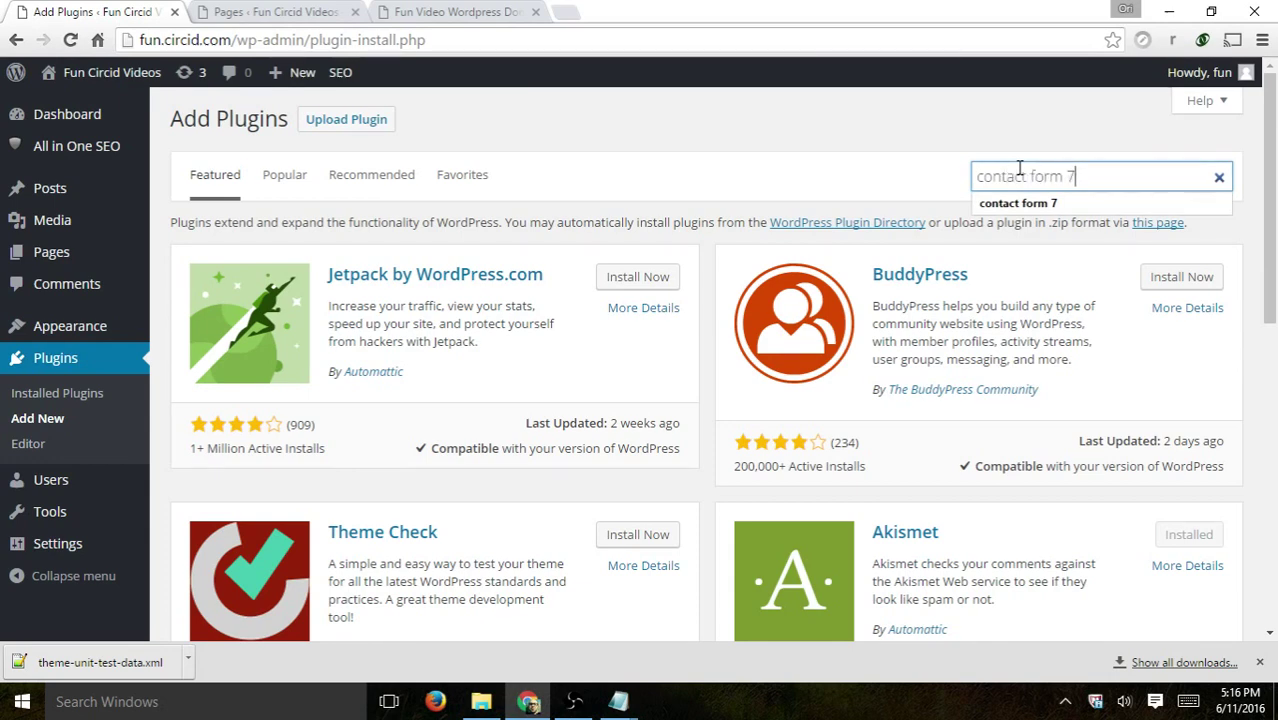
pyautogui.press('Return')
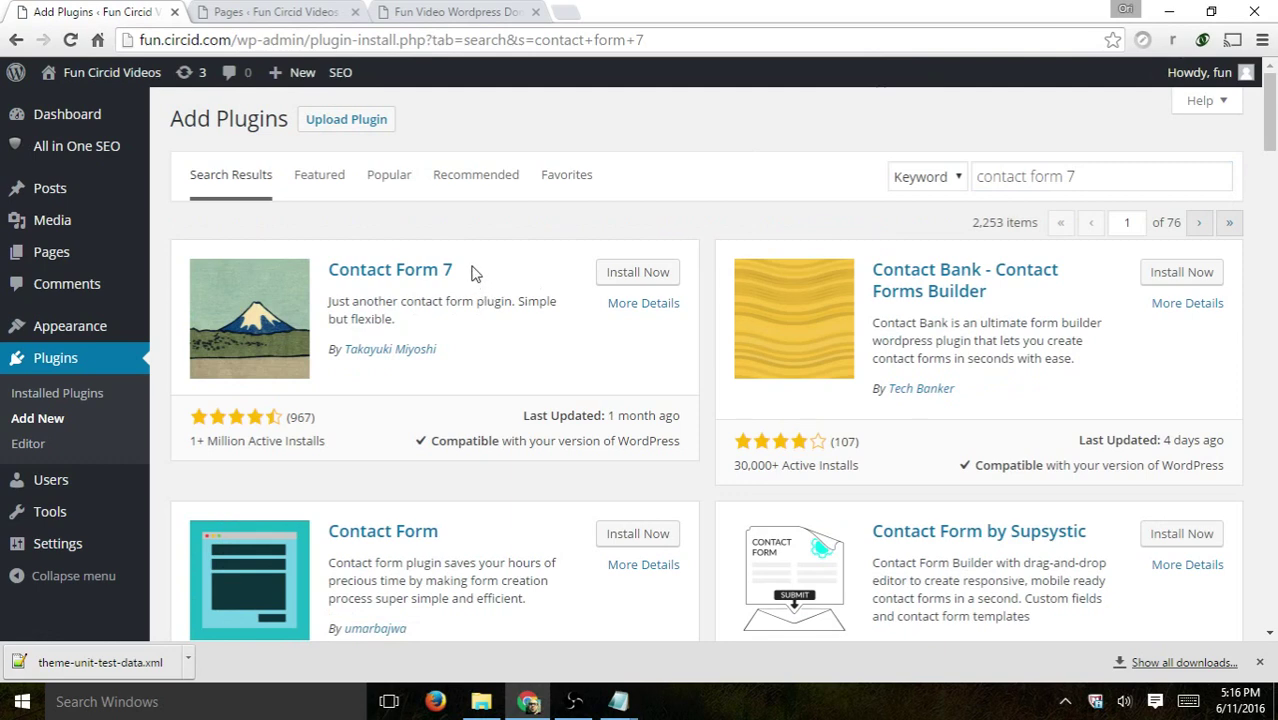
# Step: Open the Contact Form 7 plugin details and note its 1+ million installs
pyautogui.moveTo(474, 271); pyautogui.dragTo(325, 277)
pyautogui.click(382, 272)
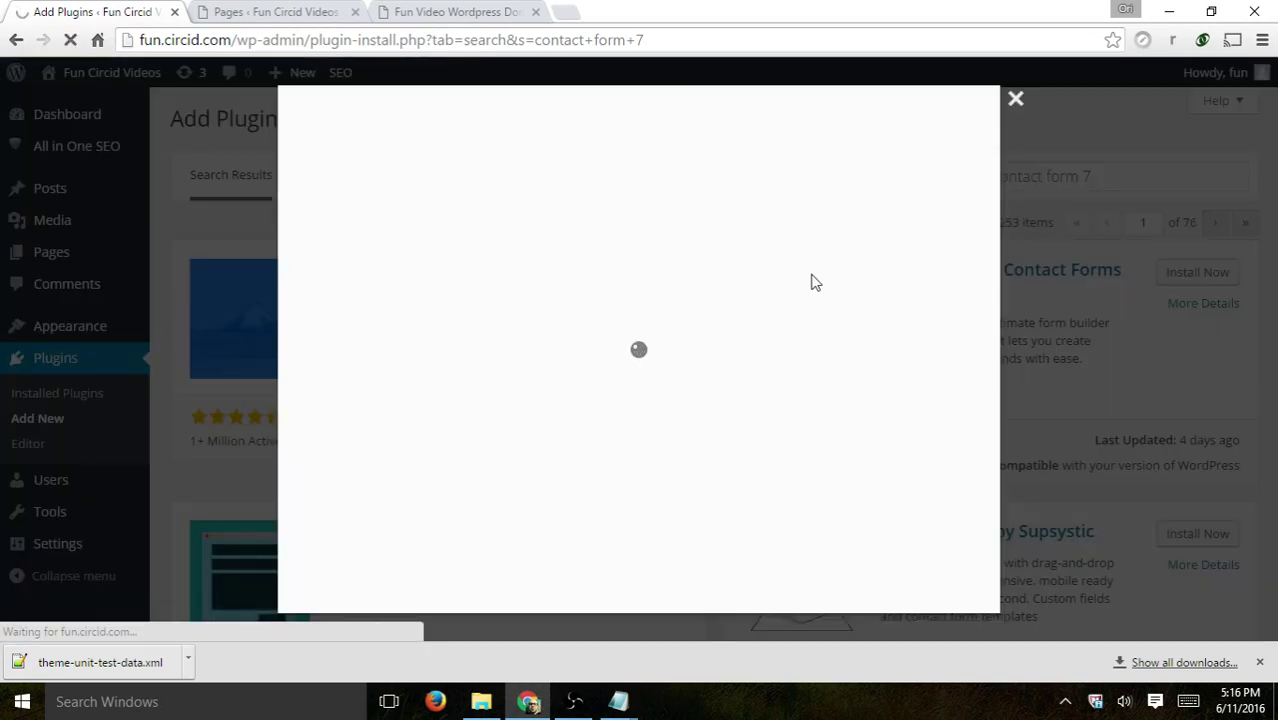
pyautogui.scroll(-2, 930, 305)
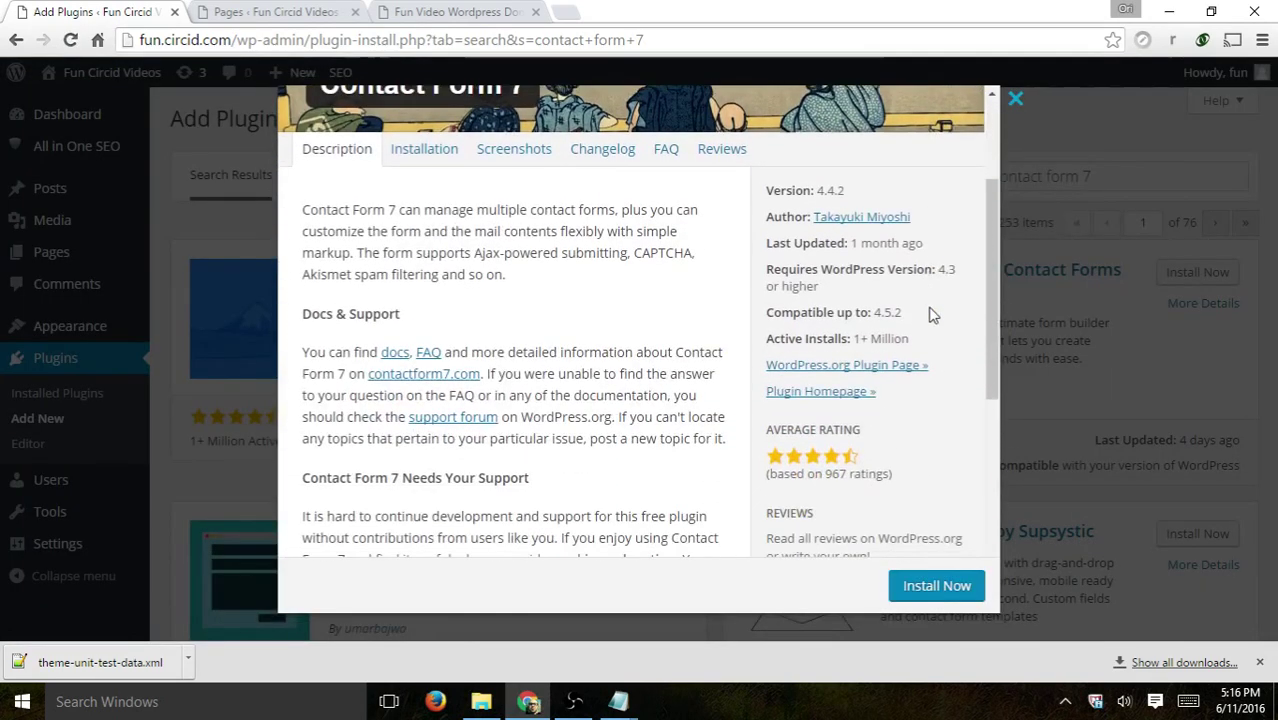
pyautogui.moveTo(806, 340); pyautogui.dragTo(912, 345)
# Step: Install Contact Form 7, activate it, and confirm it in the Installed Plugins list
pyautogui.click(950, 586)
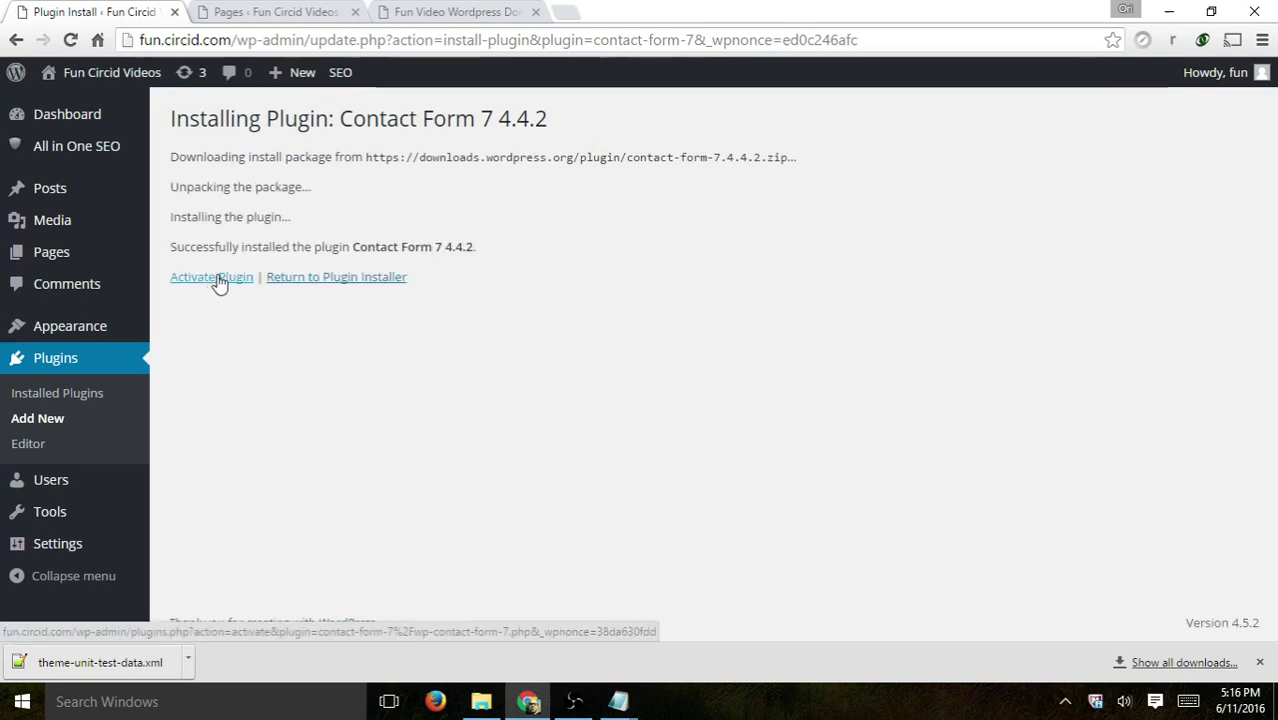
pyautogui.click(218, 279)
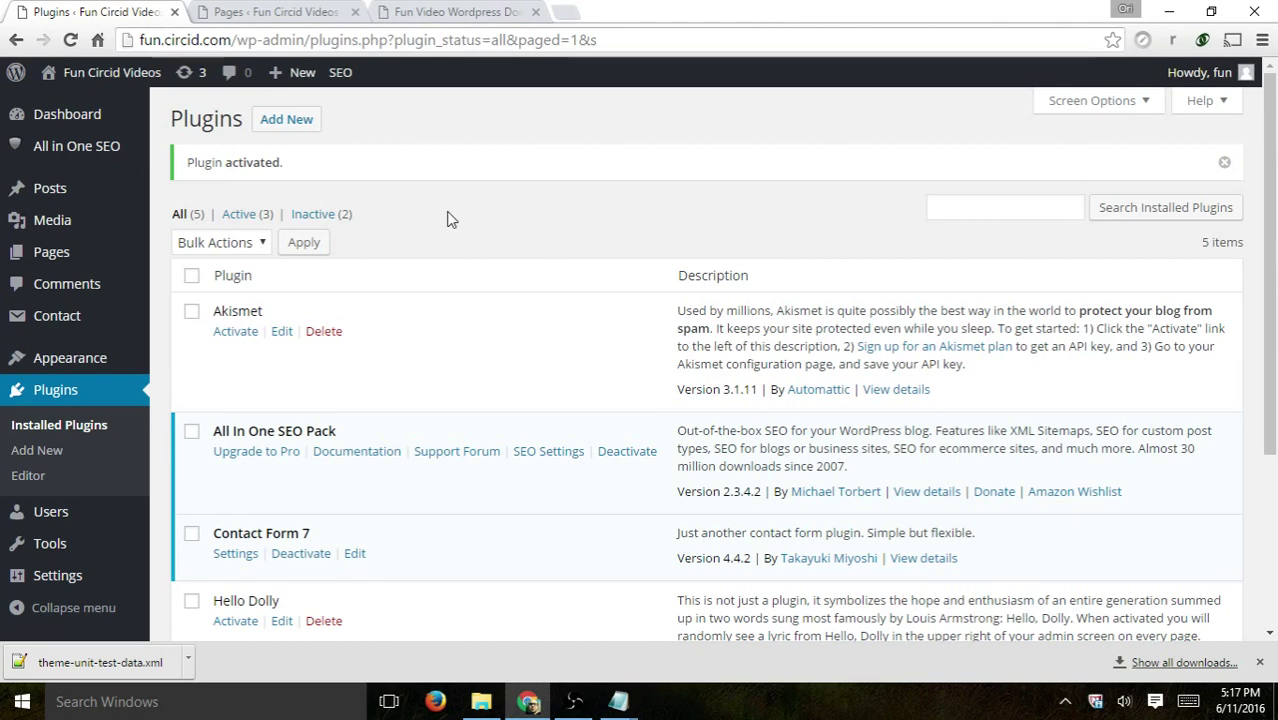
pyautogui.scroll(-1, 420, 260)
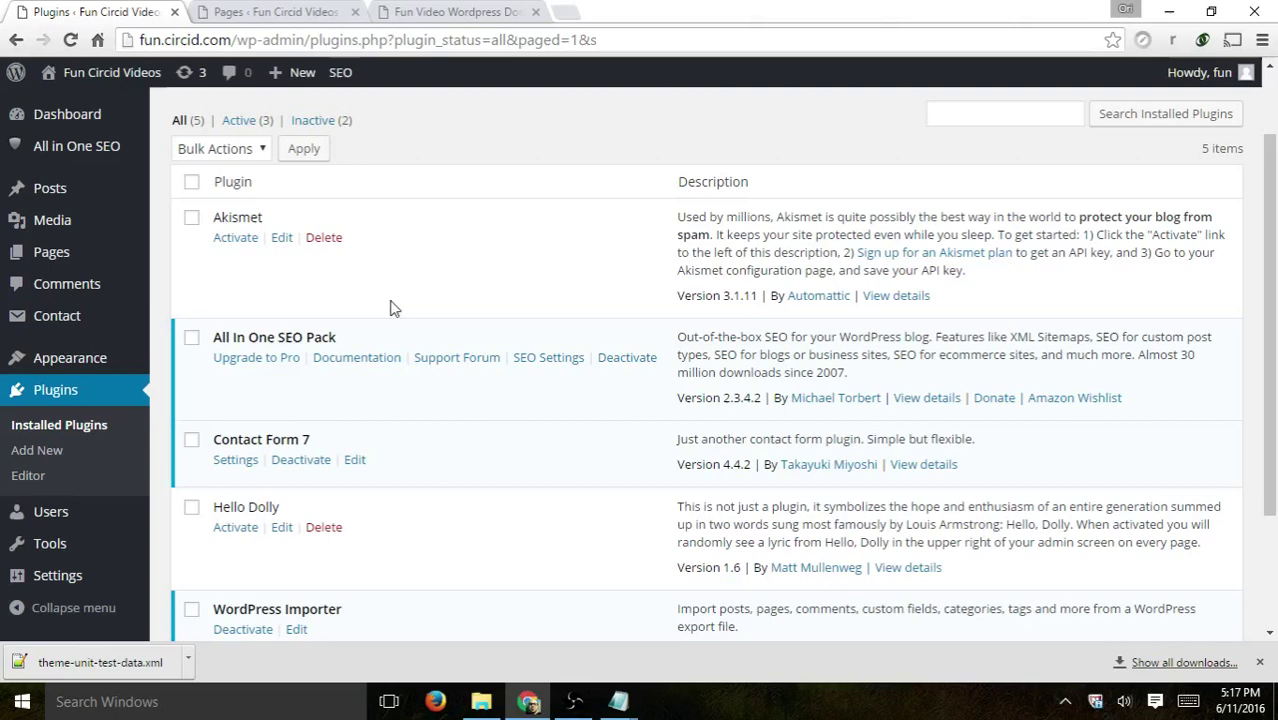
pyautogui.scroll(1, 280, 300)
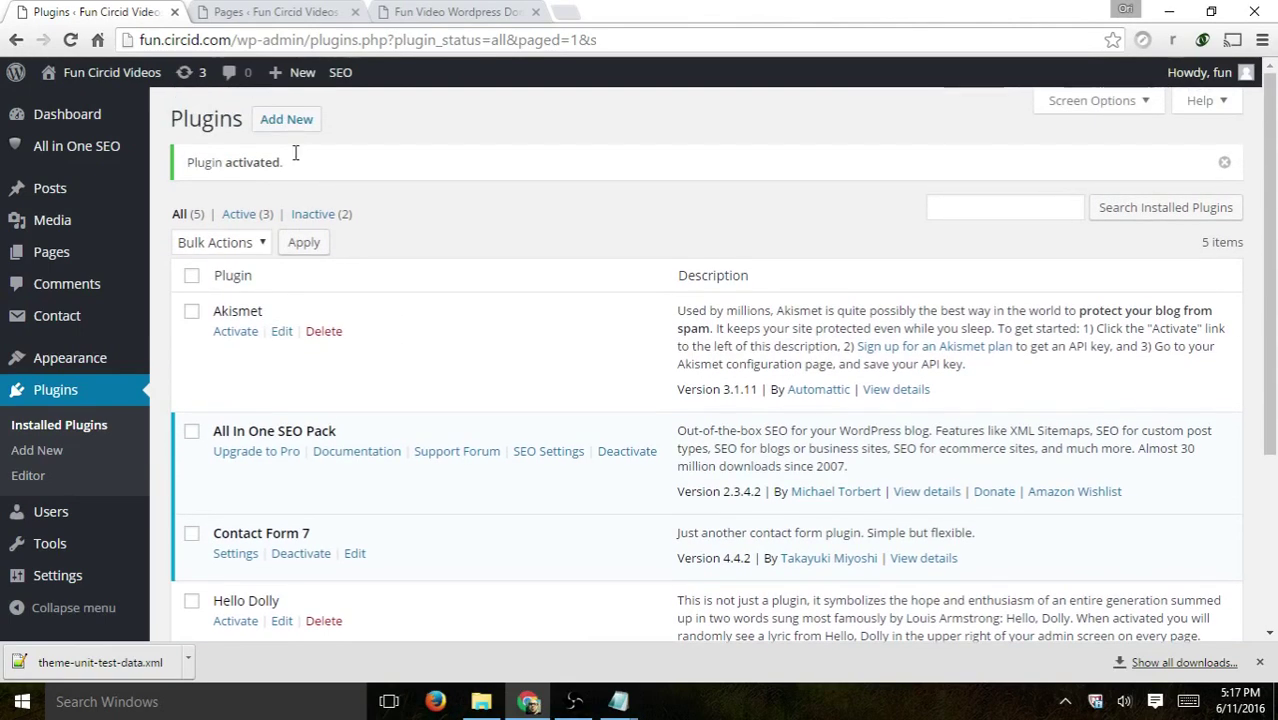
pyautogui.moveTo(300, 162); pyautogui.dragTo(160, 155)
pyautogui.scroll(-2, 310, 428)
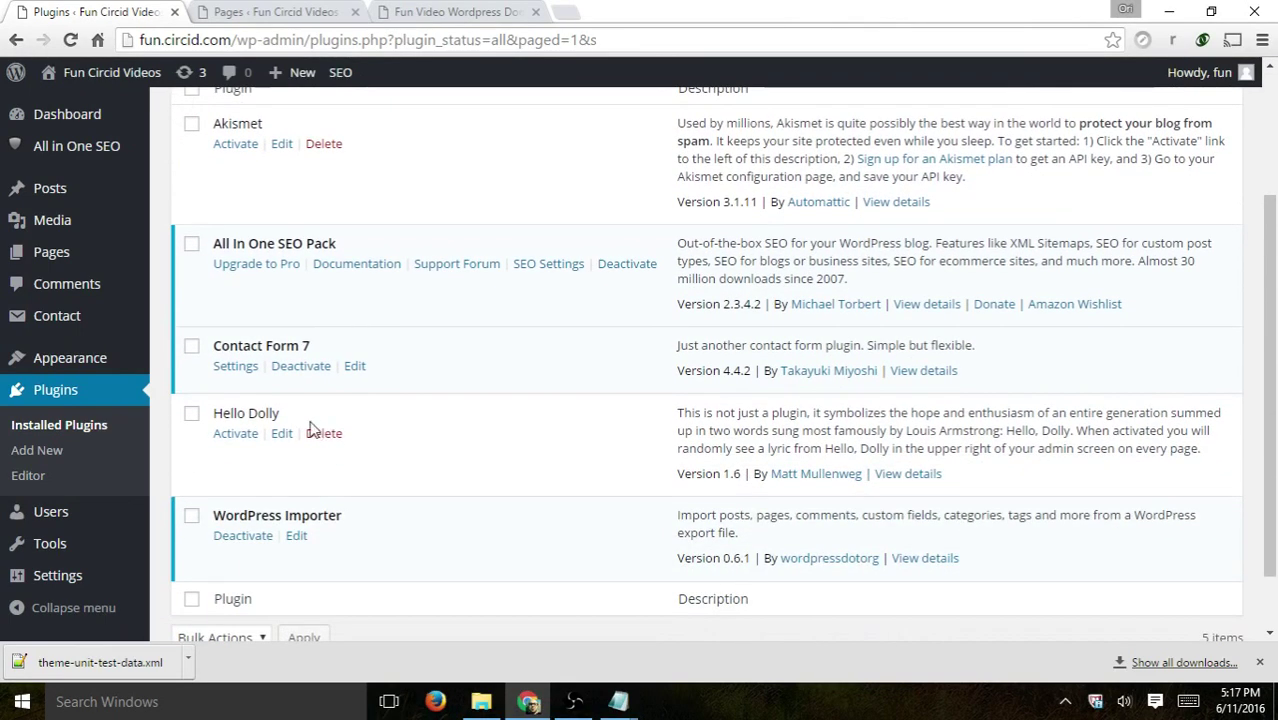
# Step: Edit Contact form 1 and replace 'form 1' in its title with 'for Video Viewers'
pyautogui.click(230, 366)
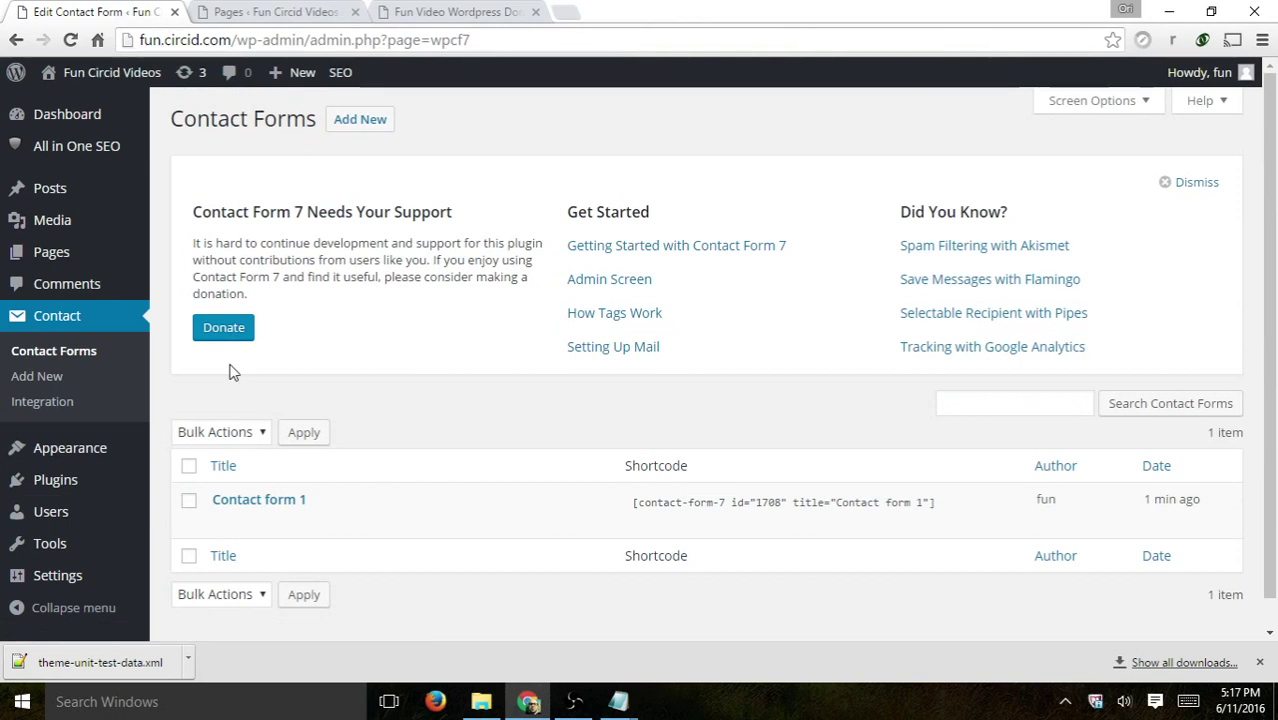
pyautogui.scroll(-1, 290, 465)
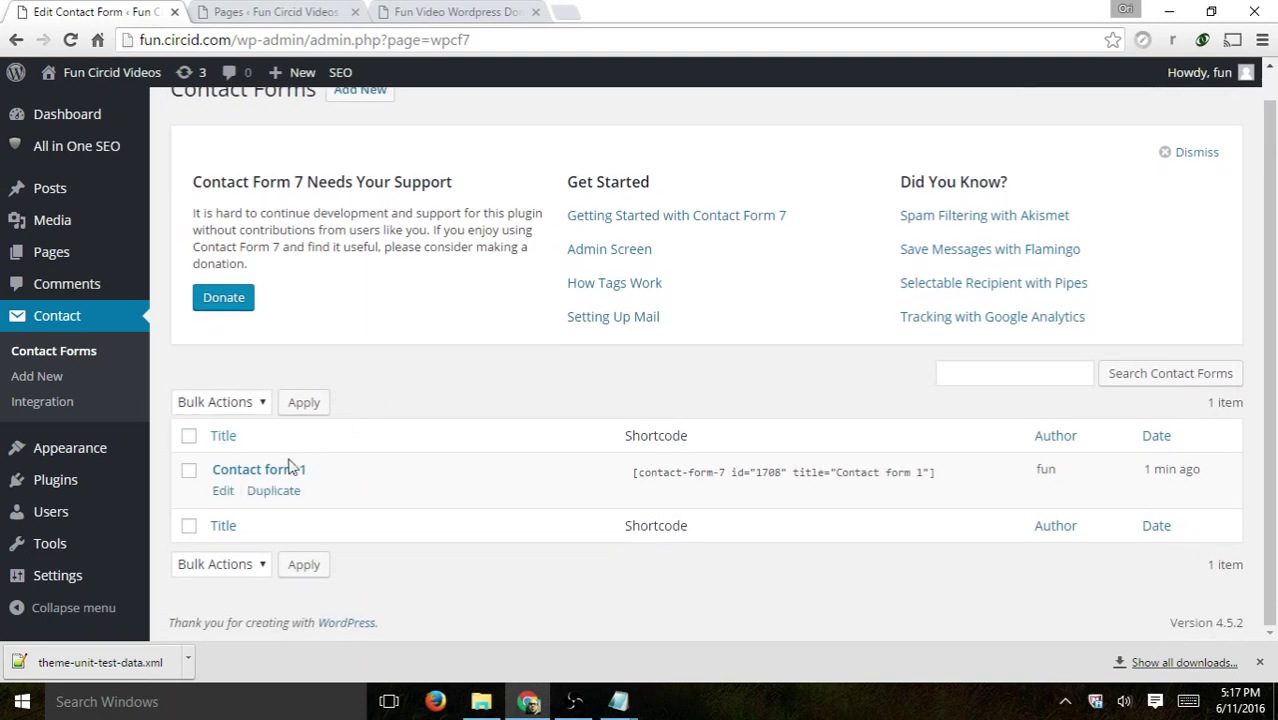
pyautogui.click(222, 491)
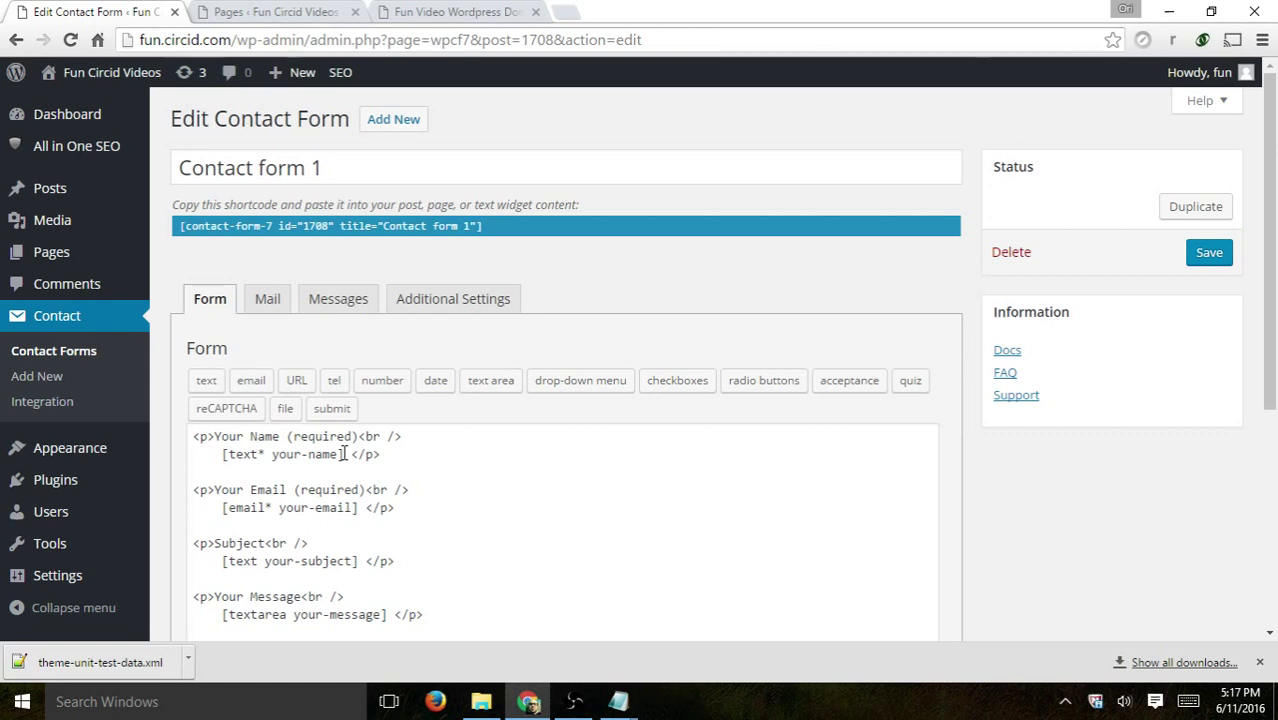
pyautogui.moveTo(330, 170); pyautogui.dragTo(165, 165)
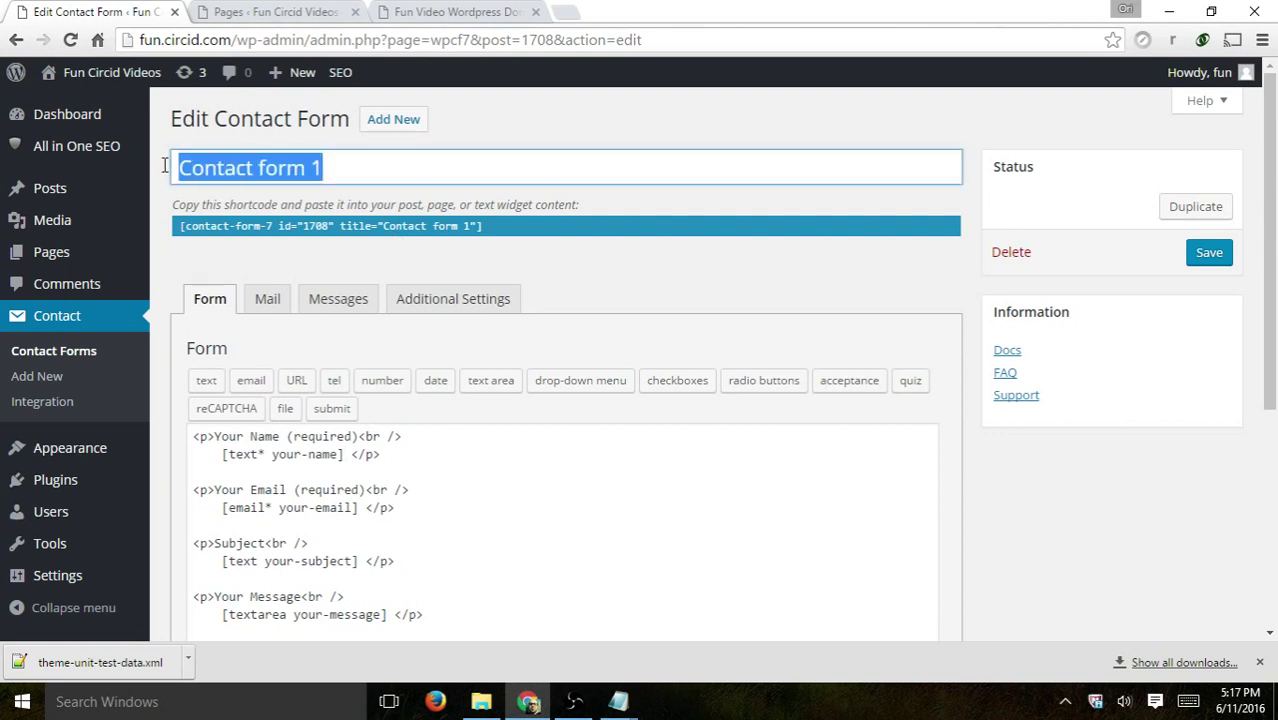
pyautogui.click(217, 177)
pyautogui.moveTo(379, 166); pyautogui.dragTo(259, 167)
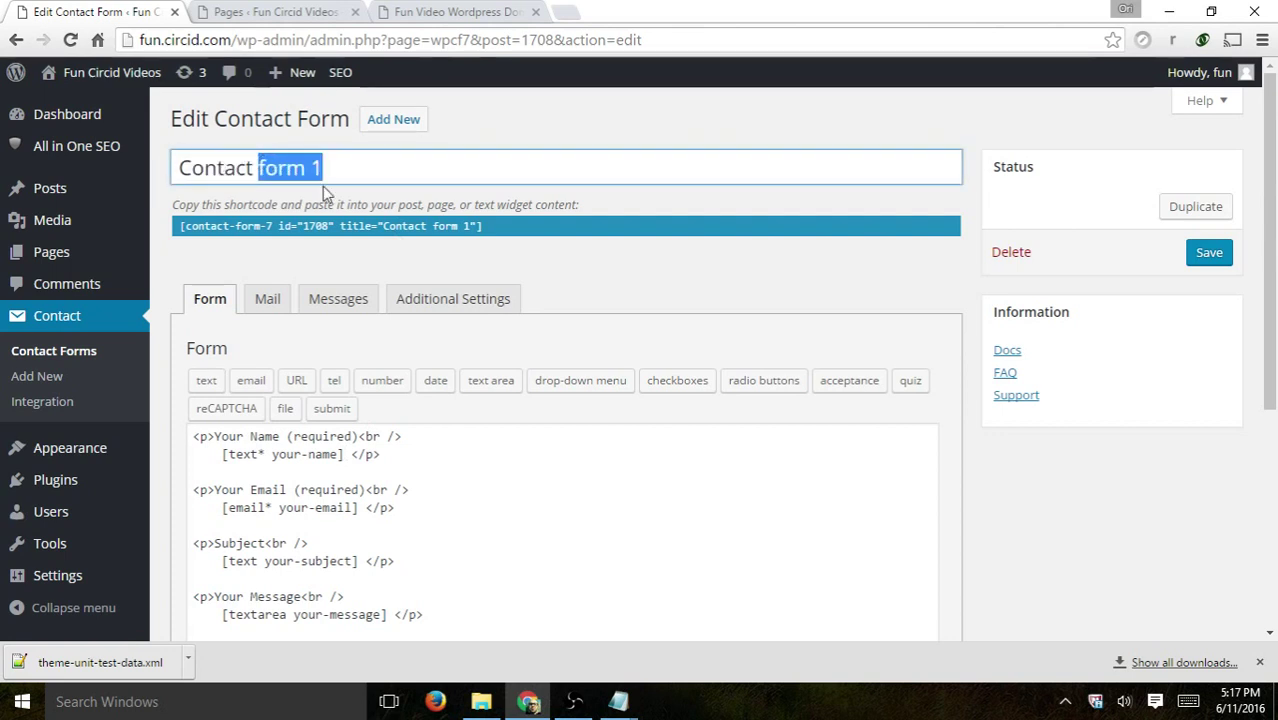
pyautogui.write('for V')
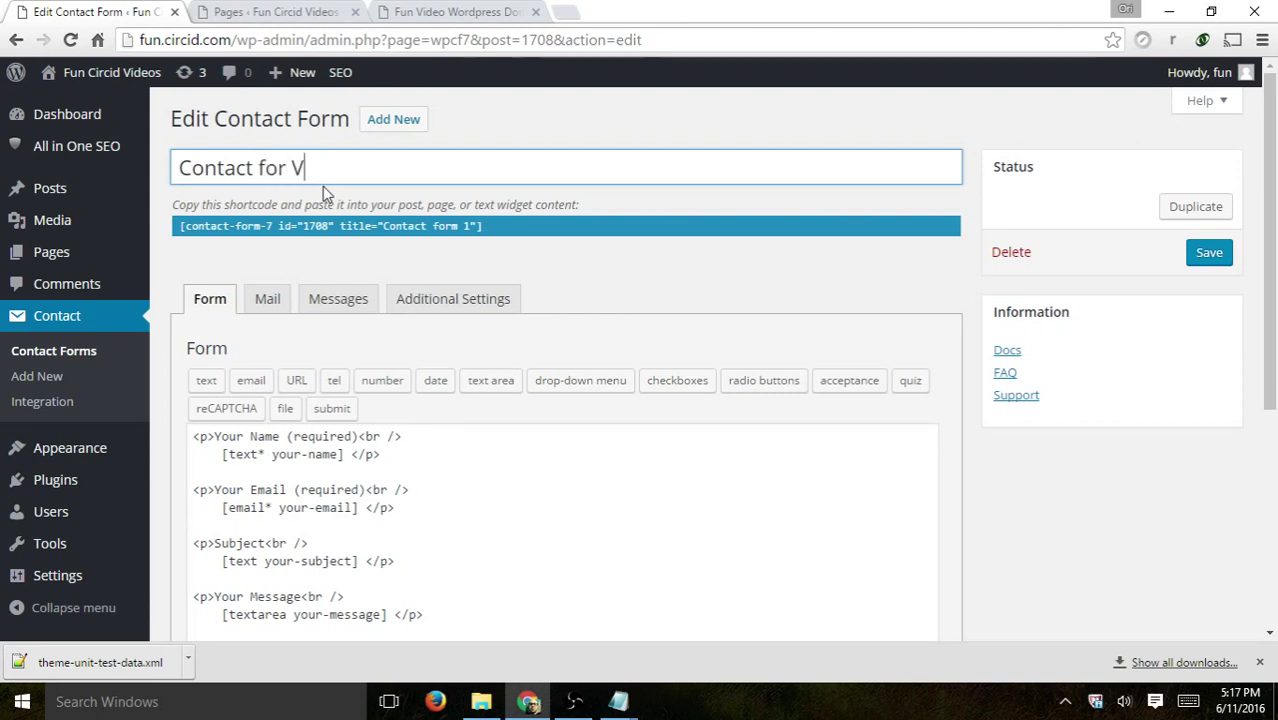
pyautogui.write('ideo Viewesr')
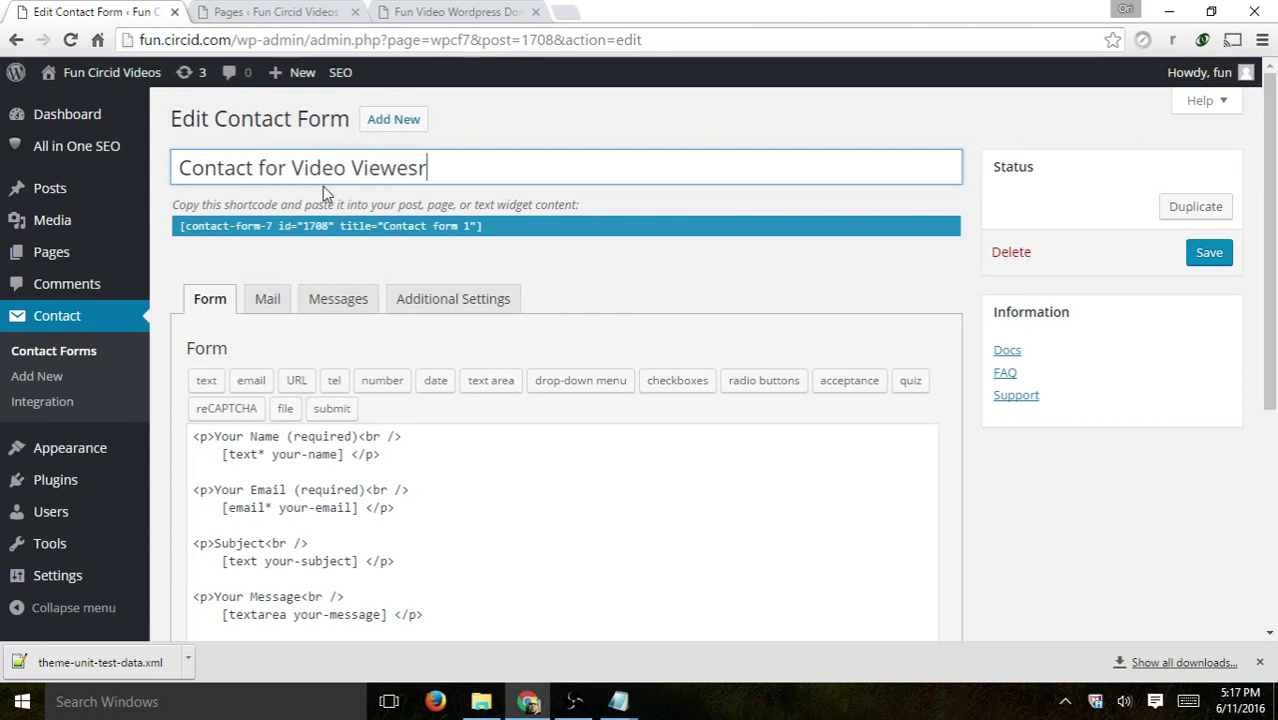
pyautogui.press('BackSpace')
pyautogui.press('BackSpace')
# Step: Finish correcting the title to 'Contact for Video Viewers' and save the form
pyautogui.write('rs')
pyautogui.click(1209, 252)
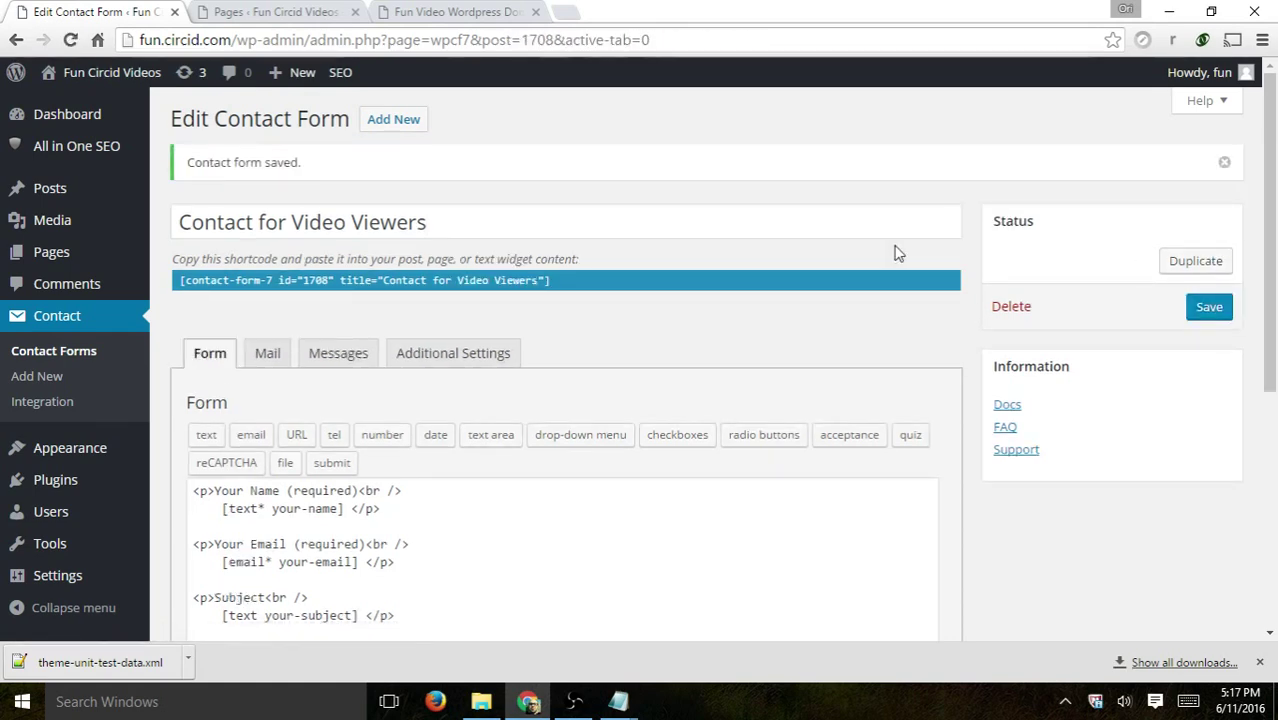
pyautogui.scroll(-2, 910, 245)
pyautogui.scroll(1, 1000, 240)
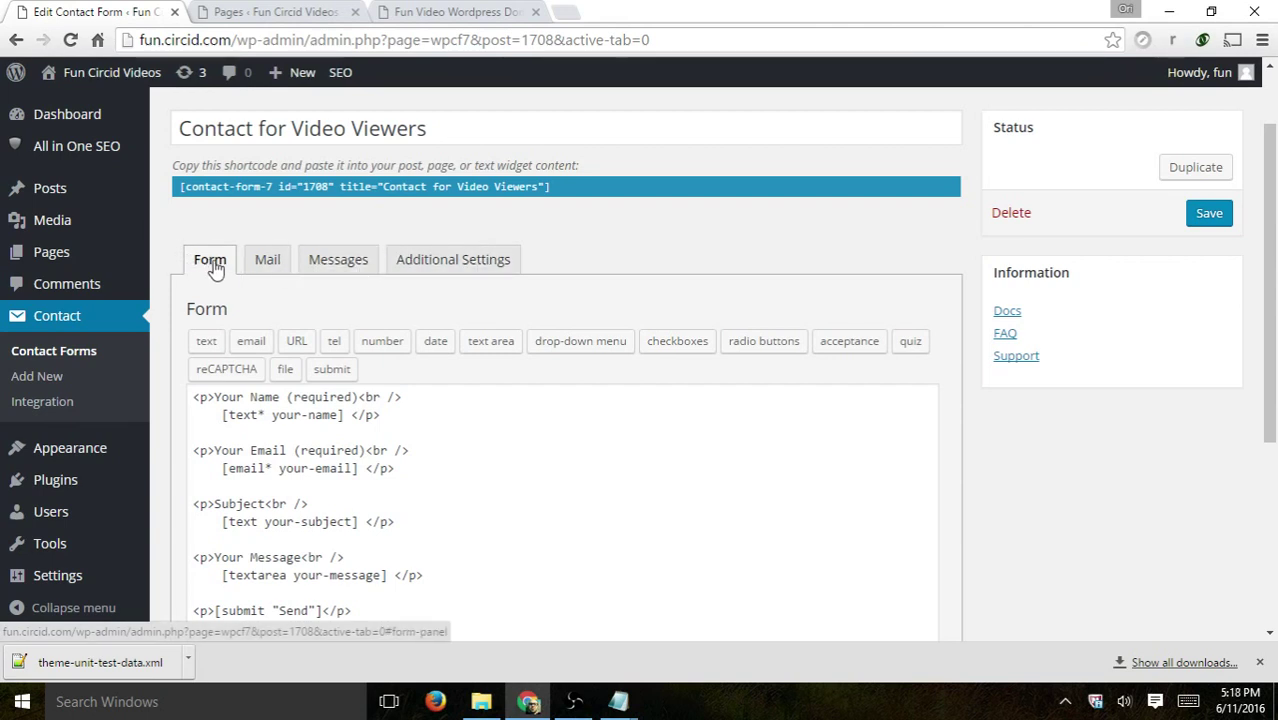
pyautogui.scroll(-1, 480, 340)
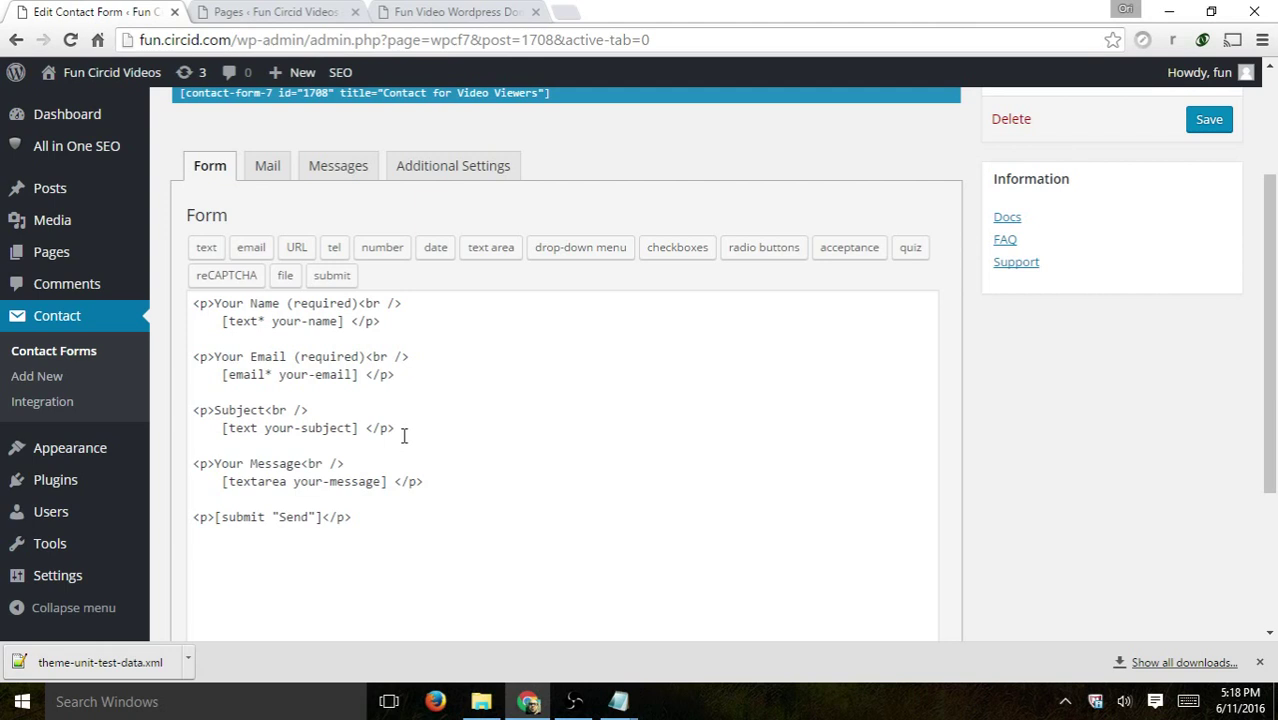
# Step: Insert blank lines at the top of the form template, above the Your Name field
pyautogui.moveTo(213, 304); pyautogui.dragTo(358, 304)
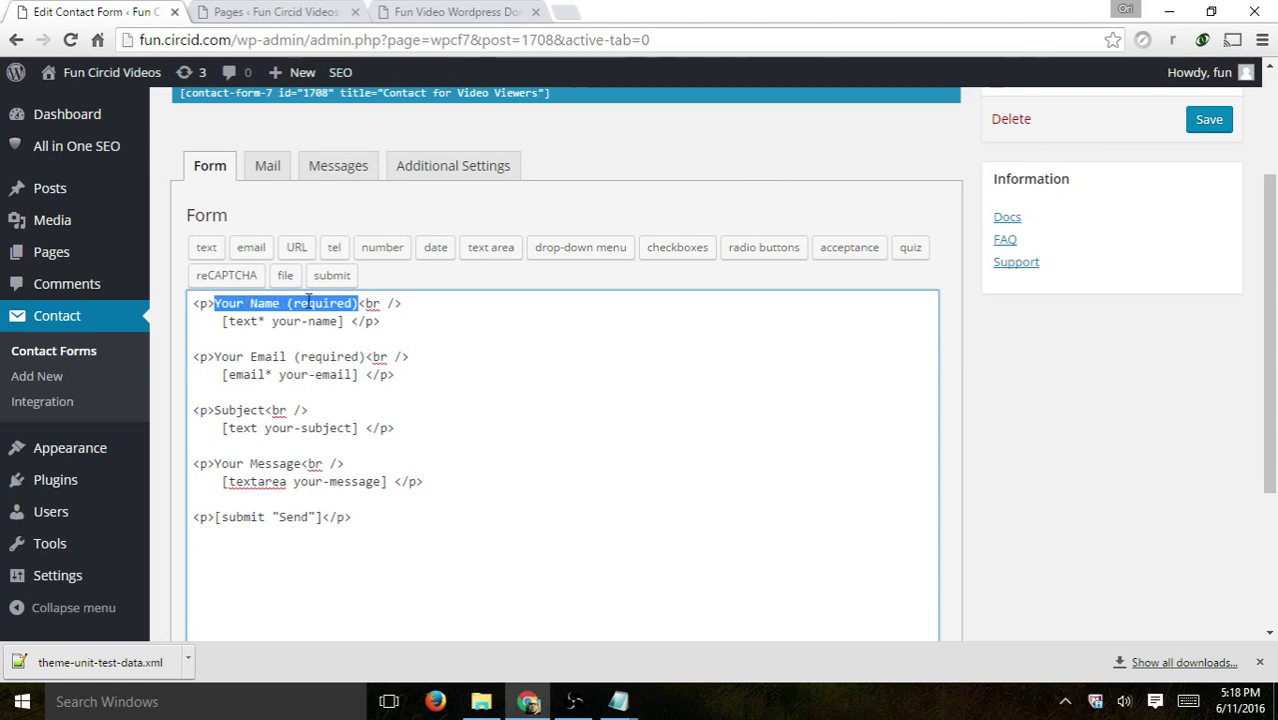
pyautogui.moveTo(222, 321); pyautogui.dragTo(347, 314)
pyautogui.click(401, 327)
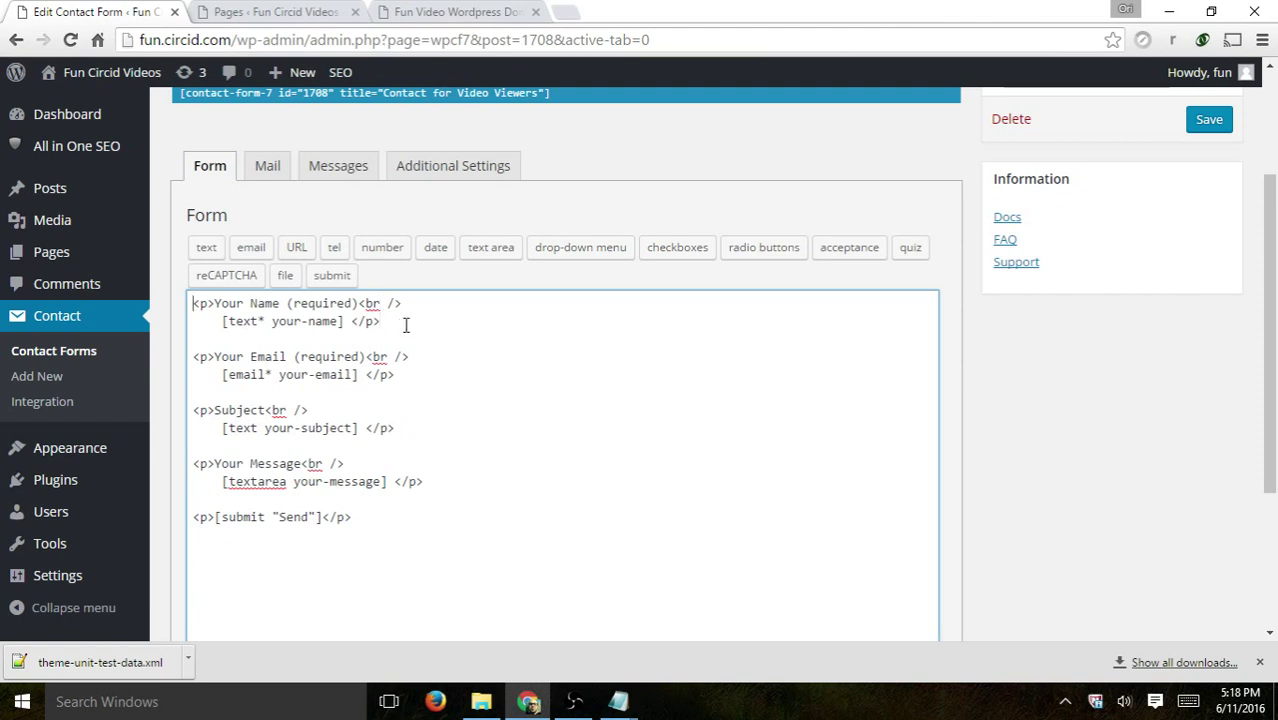
pyautogui.hotkey('ctrl', 'Home')
pyautogui.press('Return')
pyautogui.press('Return')
pyautogui.press('Return')
pyautogui.press('Up')
pyautogui.press('Up')
pyautogui.press('Up')
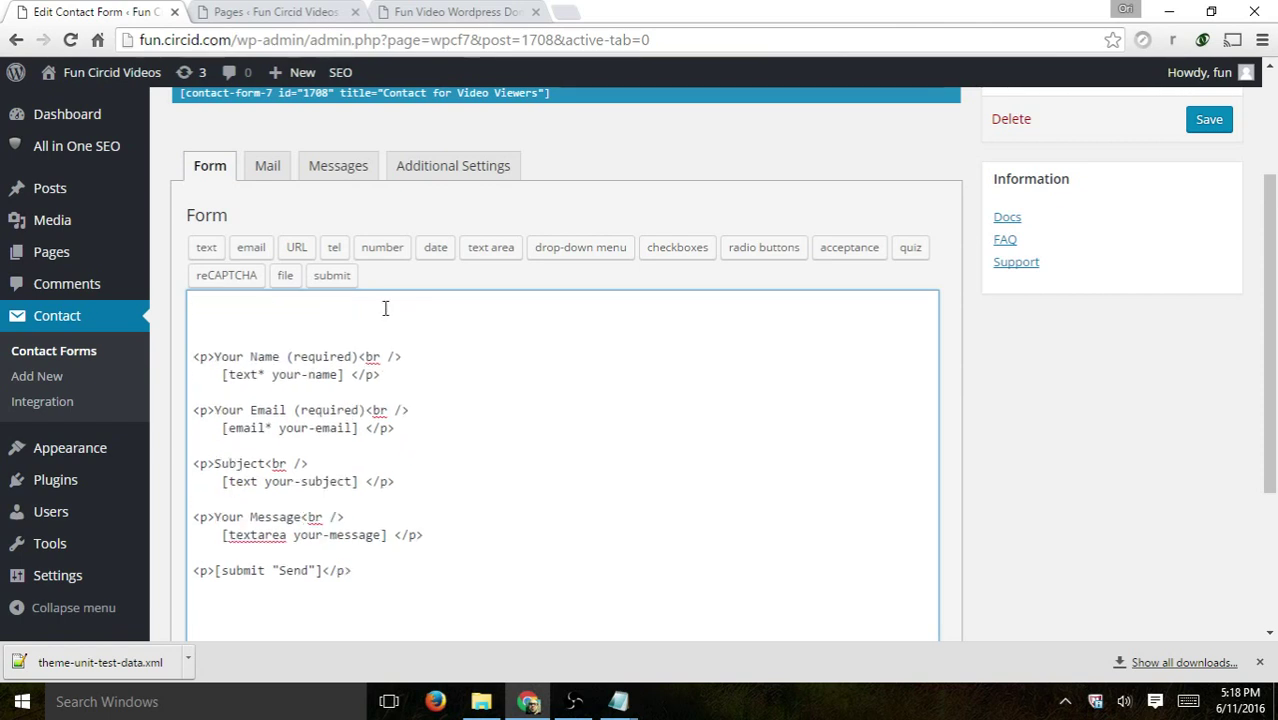
pyautogui.click(203, 249)
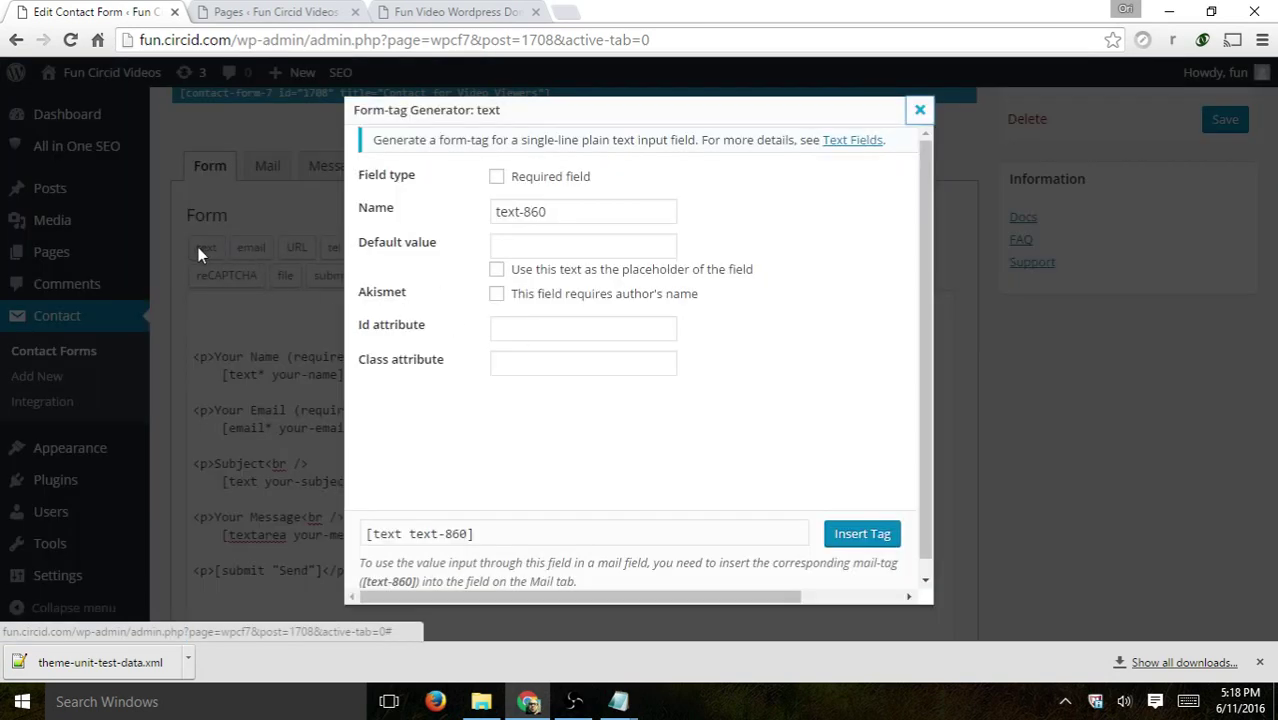
pyautogui.click(919, 110)
pyautogui.moveTo(346, 374); pyautogui.dragTo(222, 376)
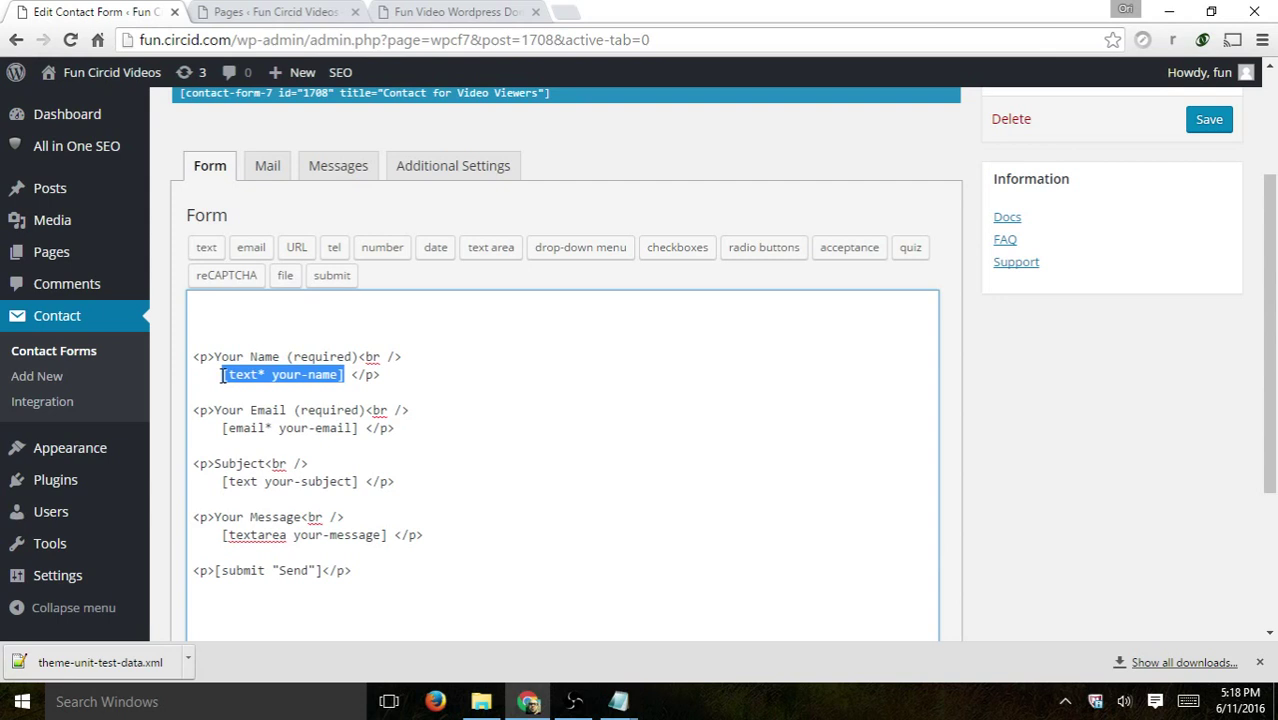
pyautogui.click(222, 376)
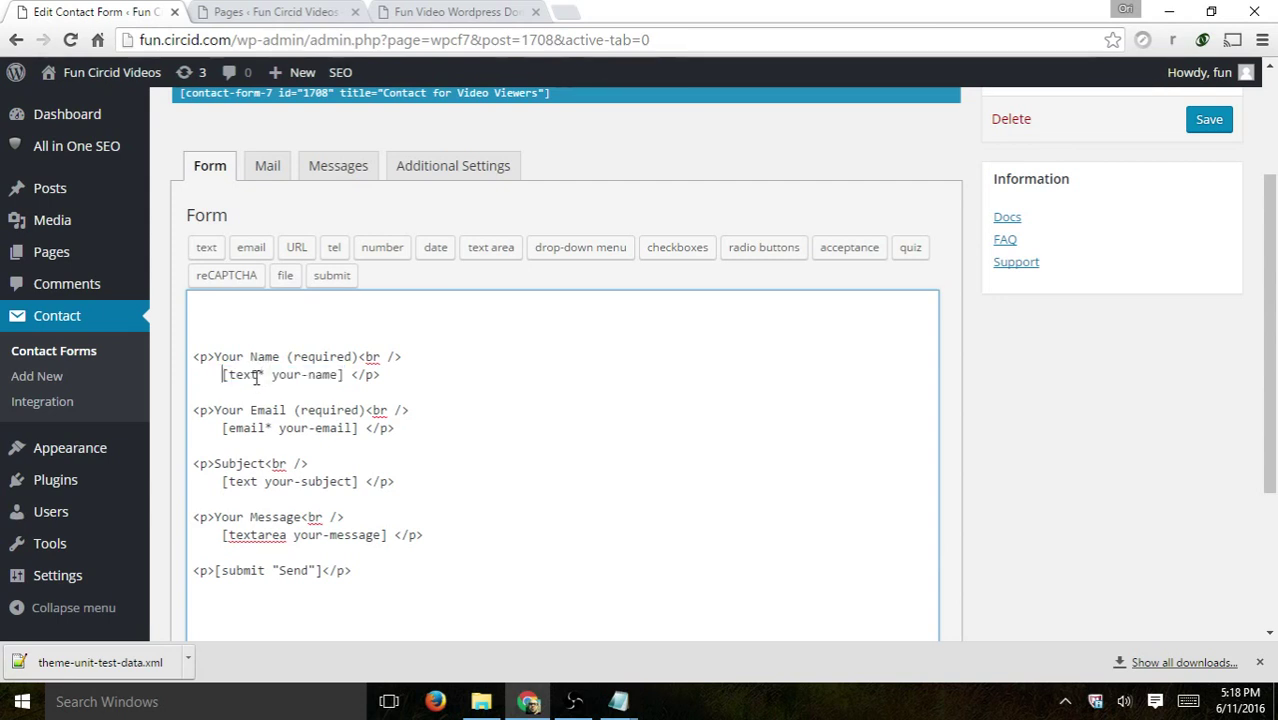
pyautogui.moveTo(260, 374); pyautogui.dragTo(229, 375)
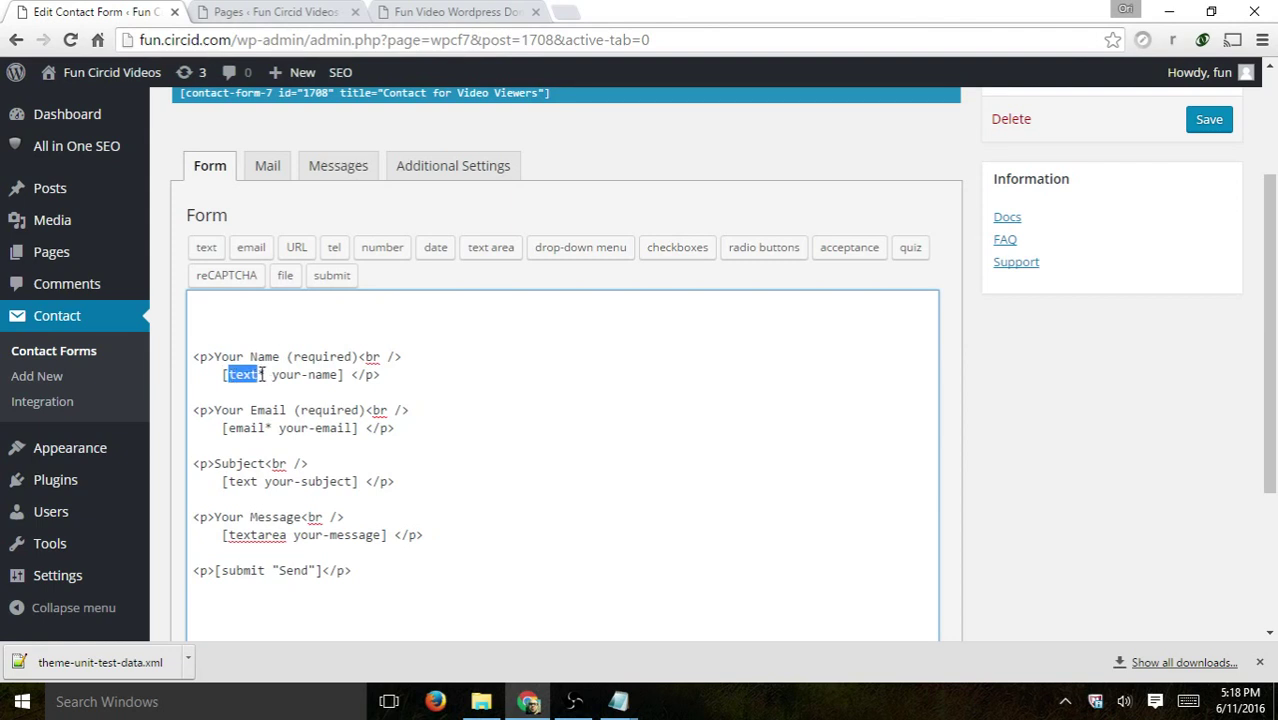
pyautogui.moveTo(272, 374); pyautogui.dragTo(343, 374)
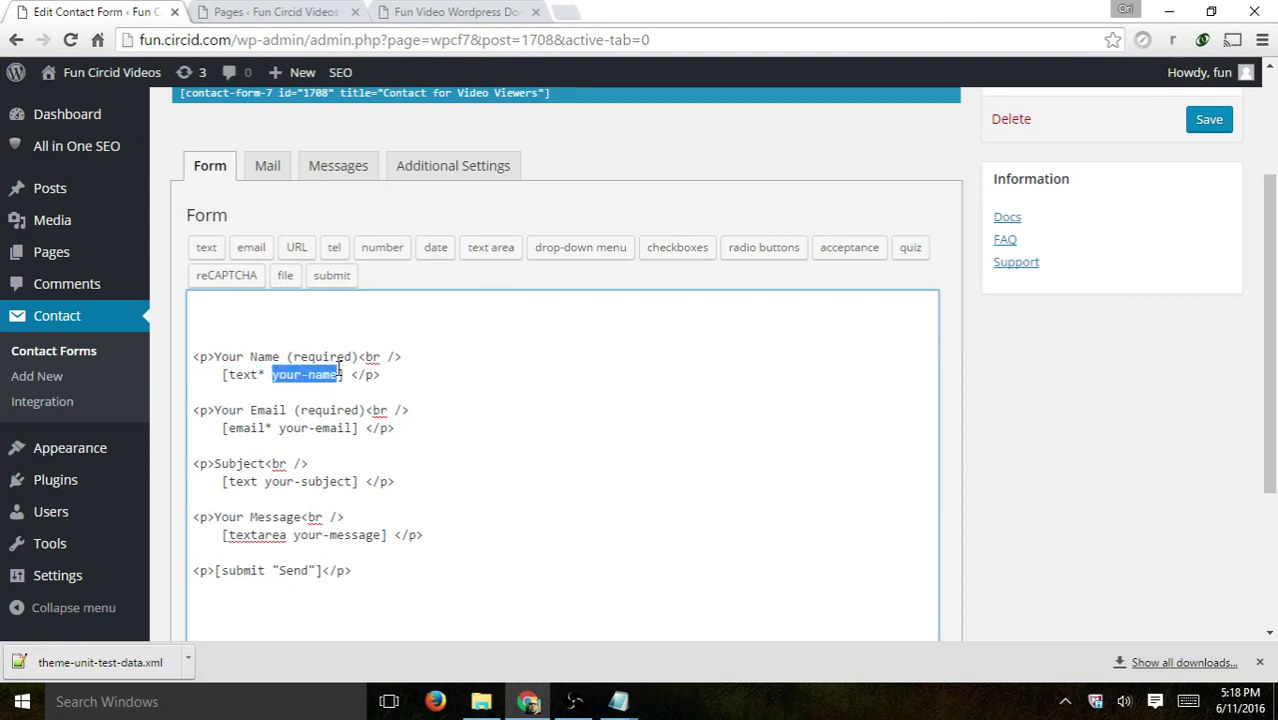
pyautogui.click(342, 374)
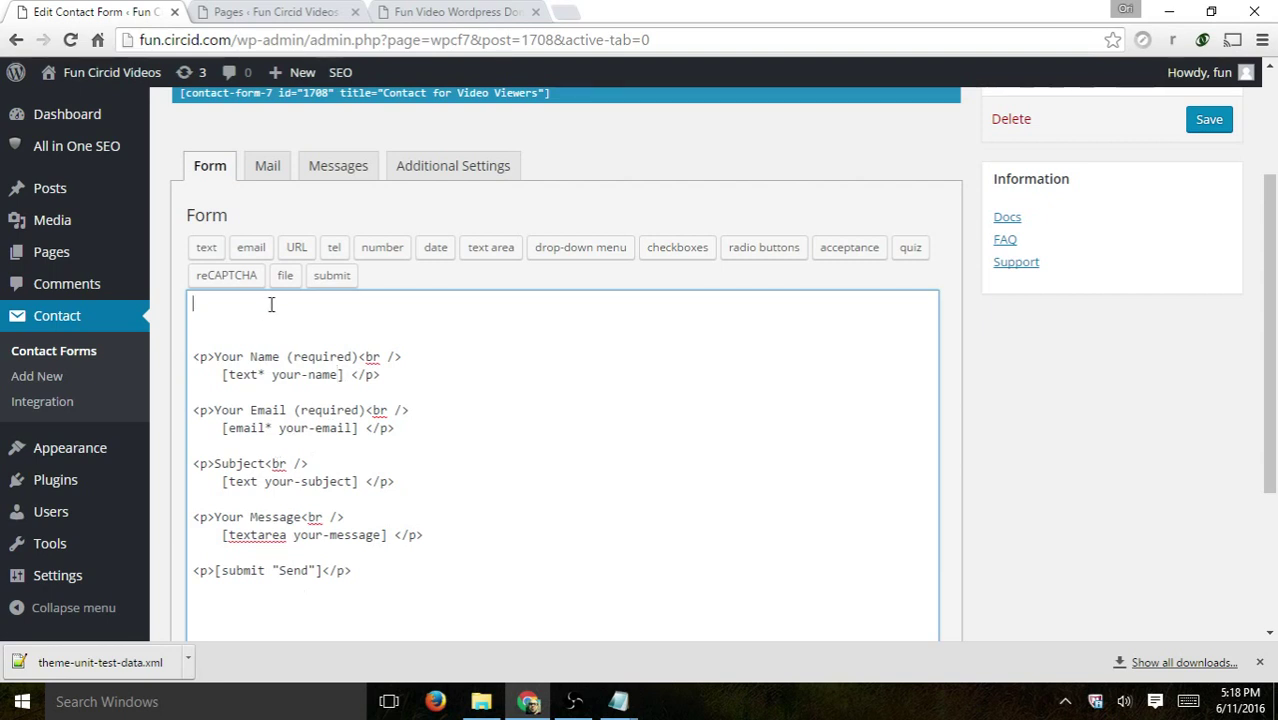
# Step: Preview the email form-tag generator, leaving a non-required [email email-761] tag
pyautogui.click(256, 250)
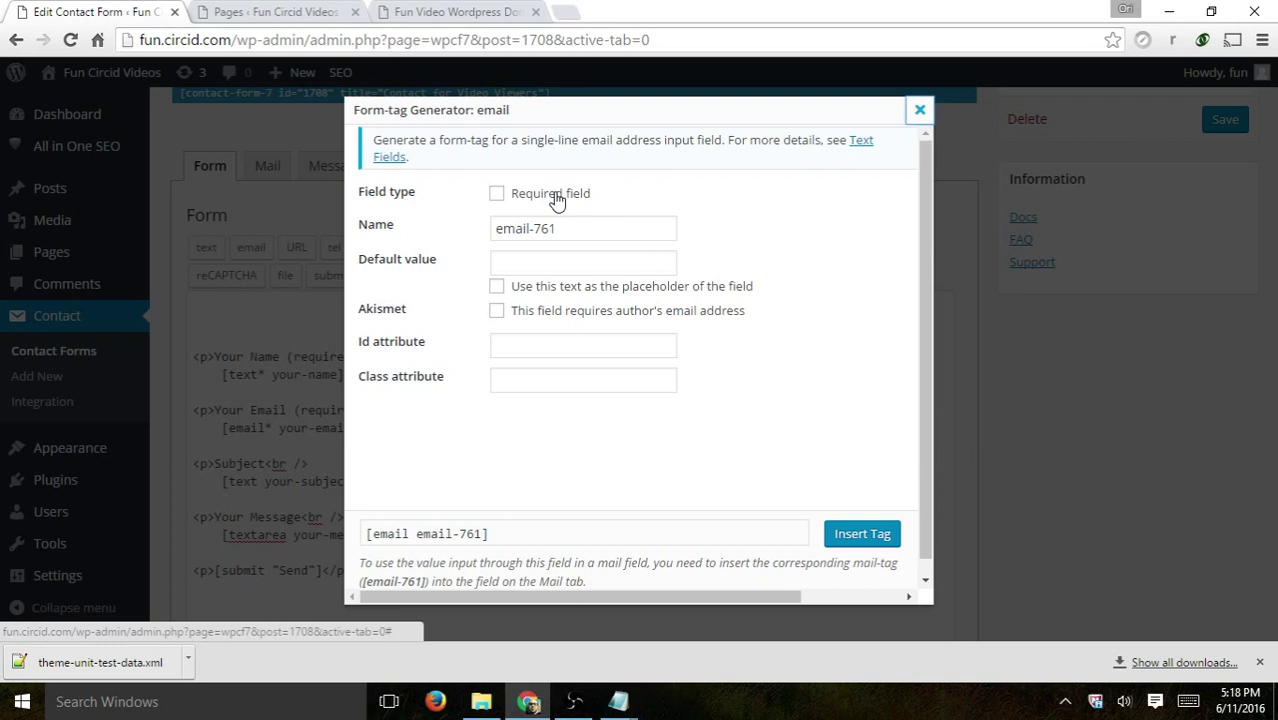
pyautogui.click(545, 197)
pyautogui.click(545, 198)
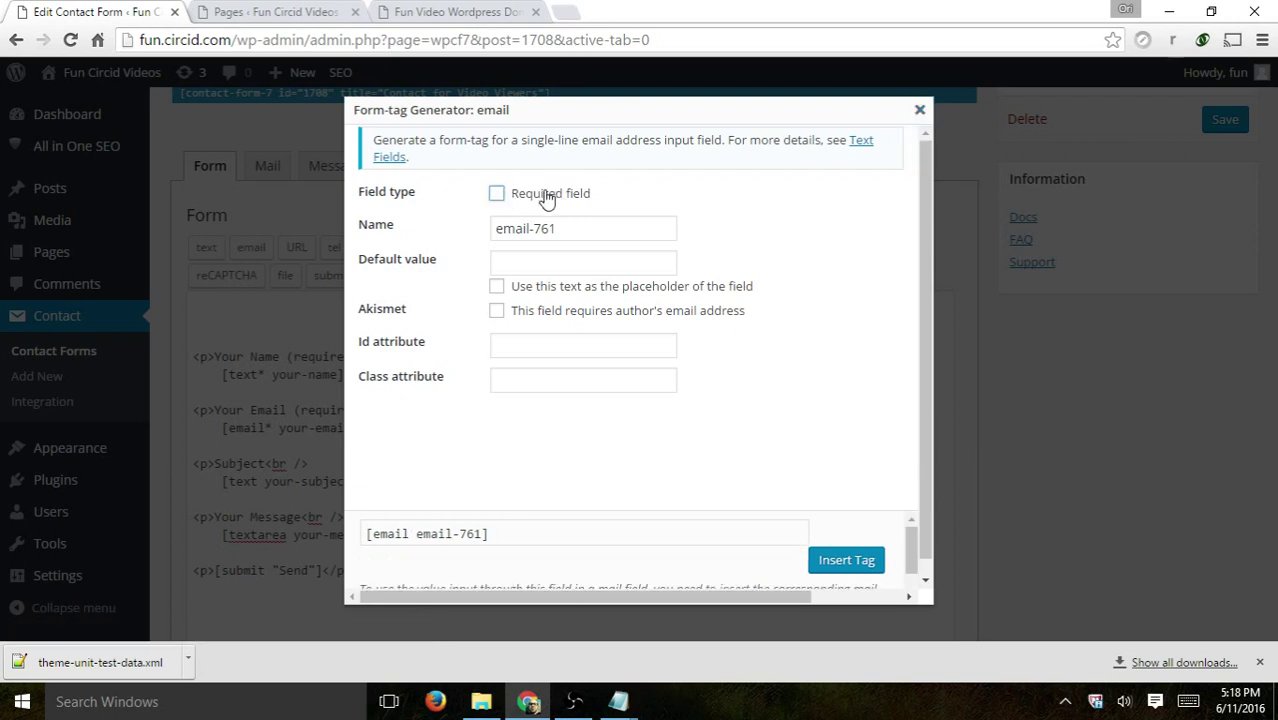
pyautogui.click(606, 227)
pyautogui.moveTo(606, 227); pyautogui.dragTo(463, 225)
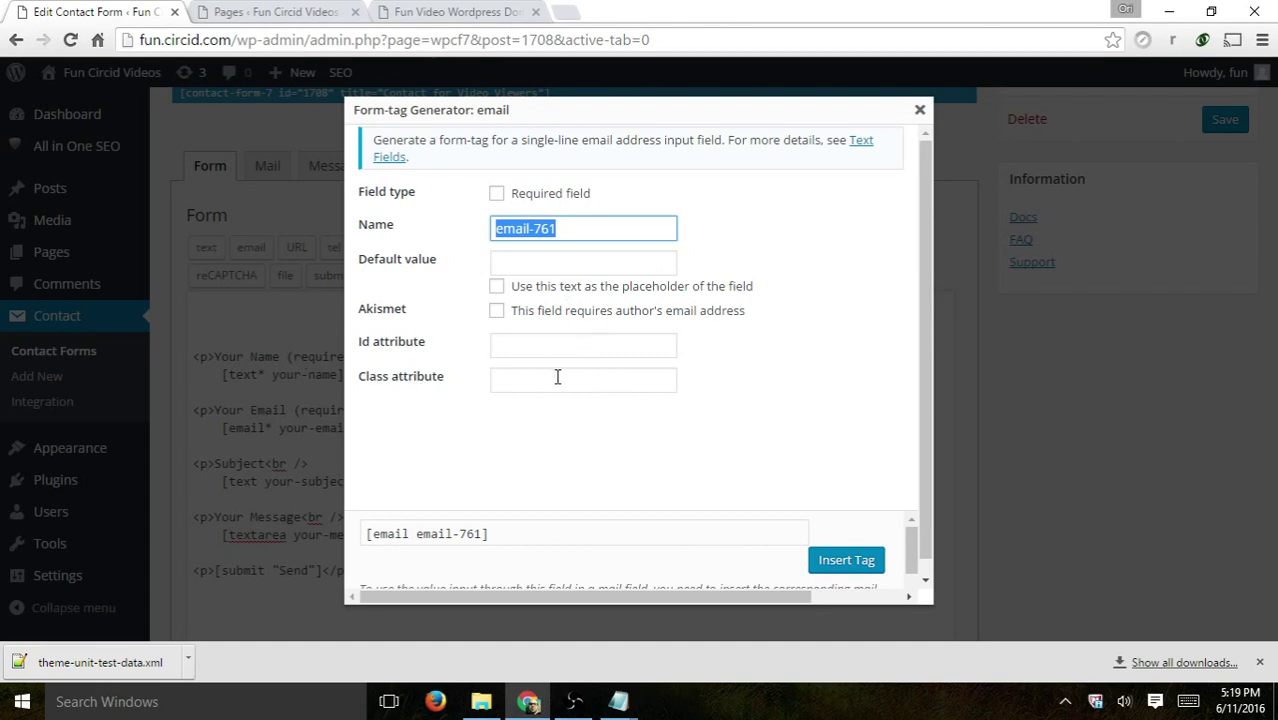
pyautogui.scroll(-1, 556, 375)
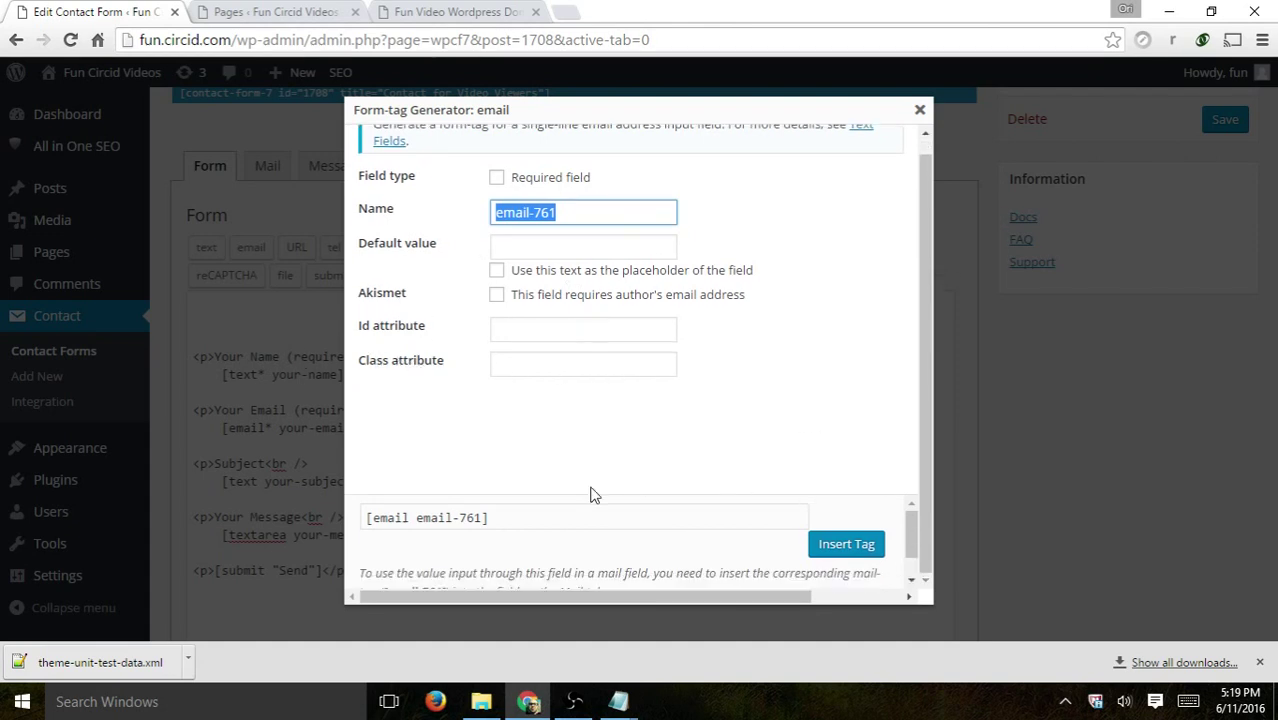
pyautogui.click(497, 180)
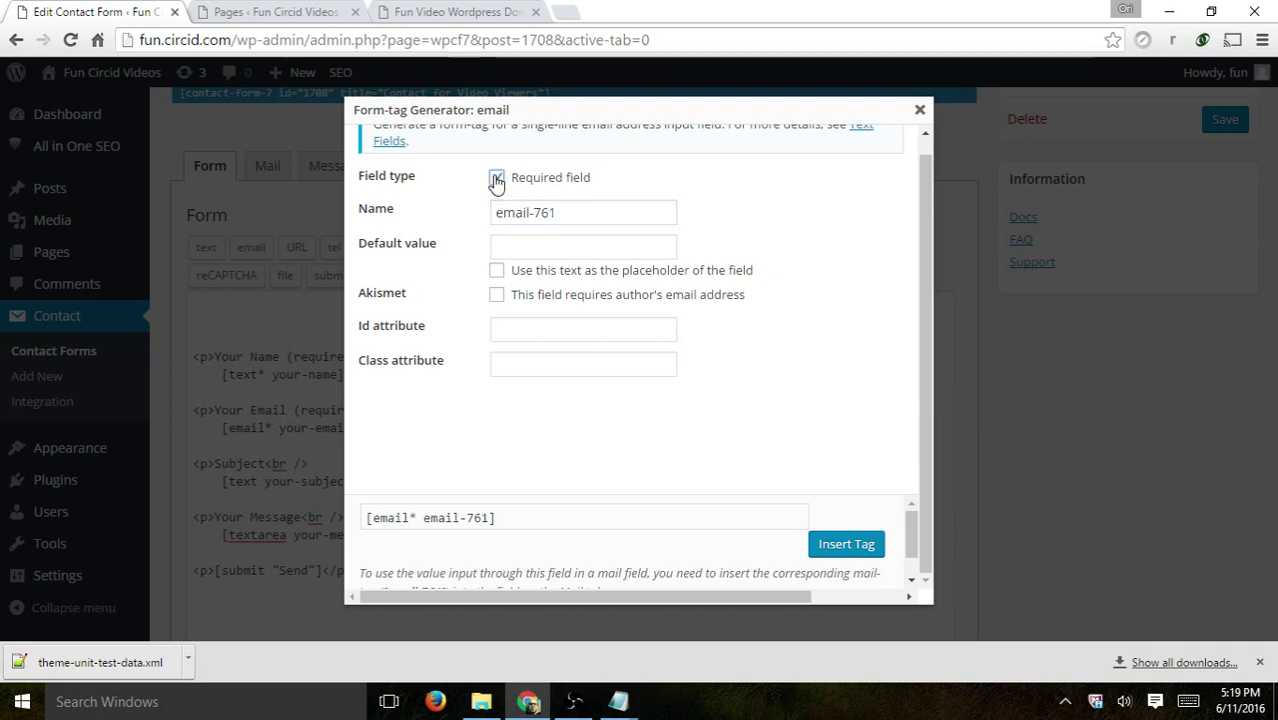
pyautogui.click(409, 521)
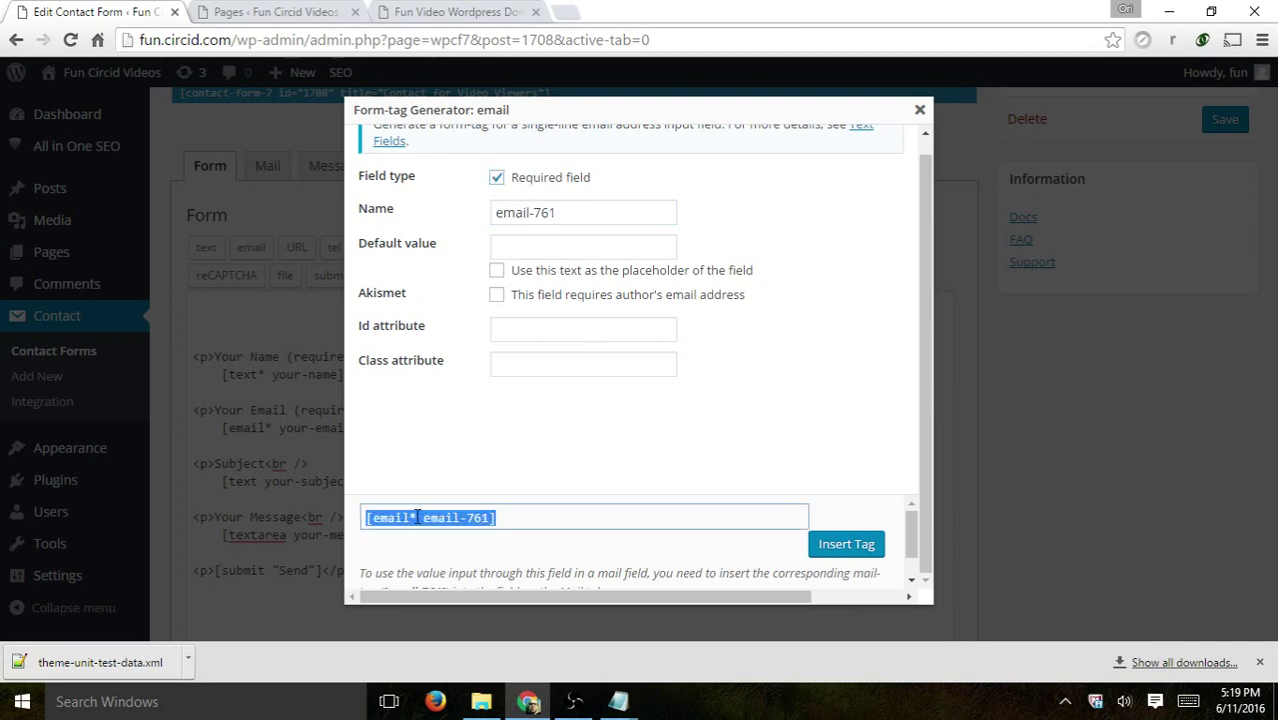
pyautogui.click(541, 179)
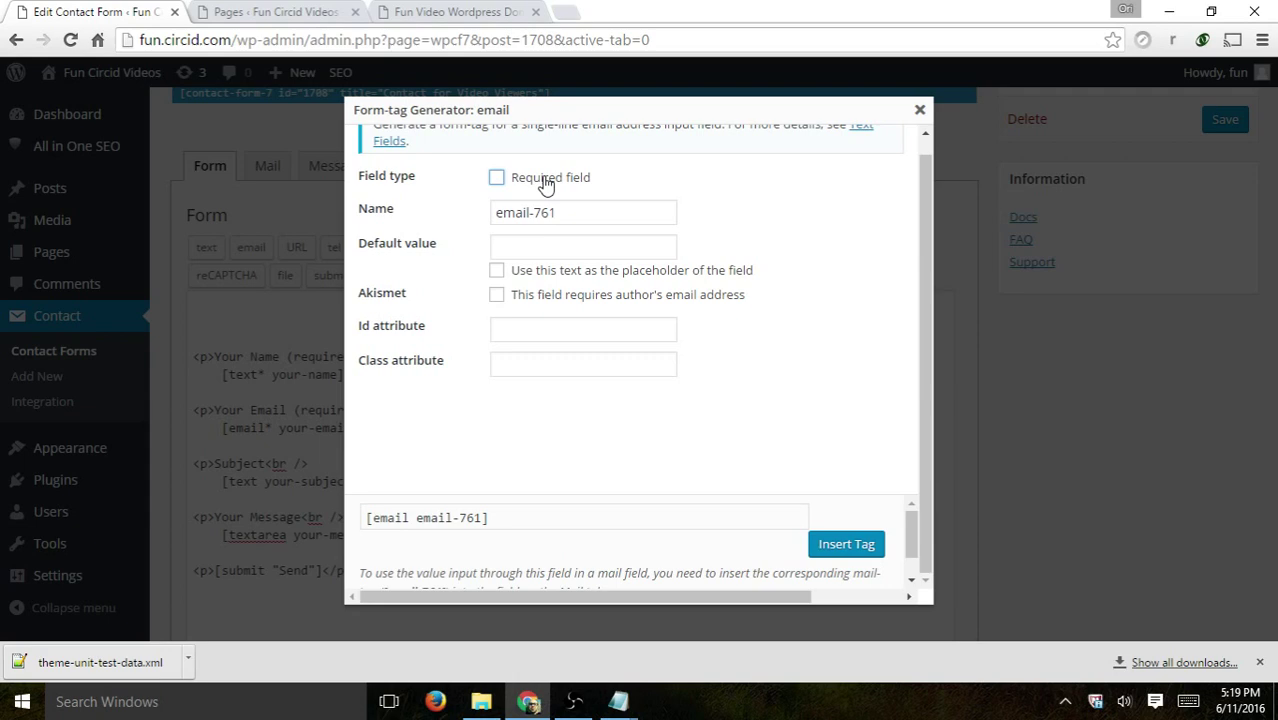
pyautogui.scroll(1, 640, 310)
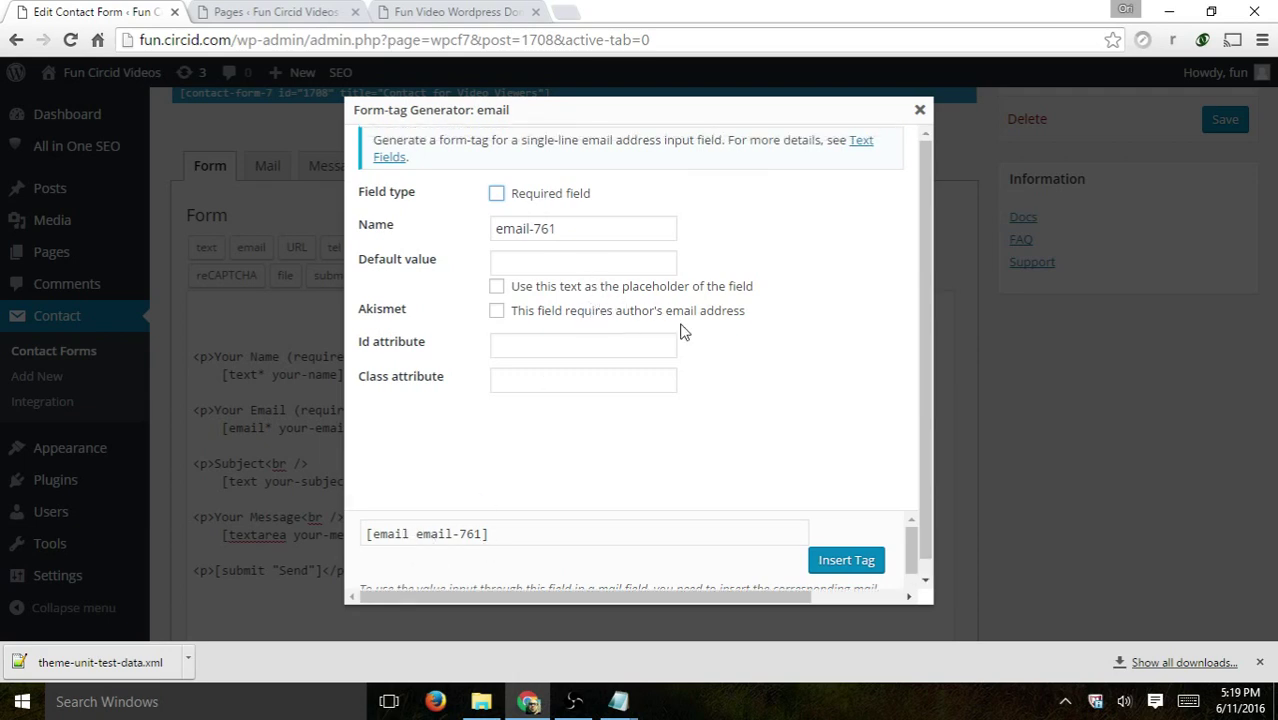
pyautogui.scroll(-1, 875, 480)
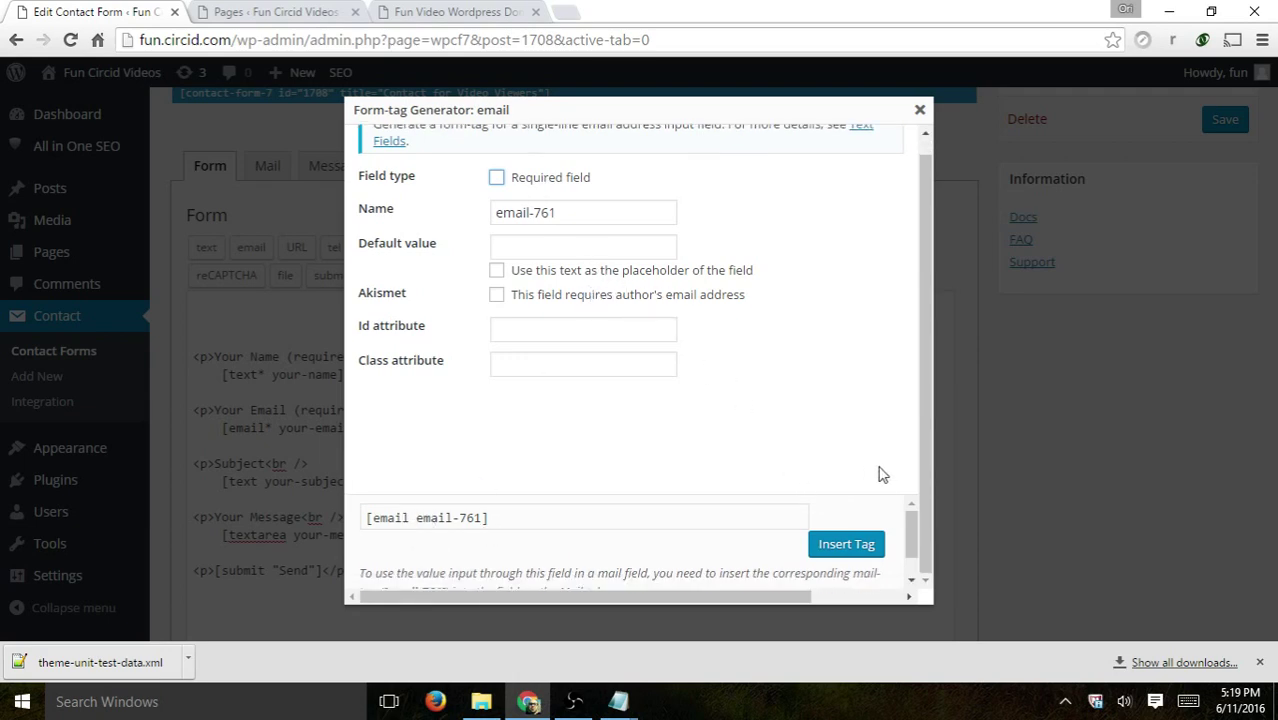
# Step: Close the tag generator, delete the blank top line from the template, and save
pyautogui.click(920, 109)
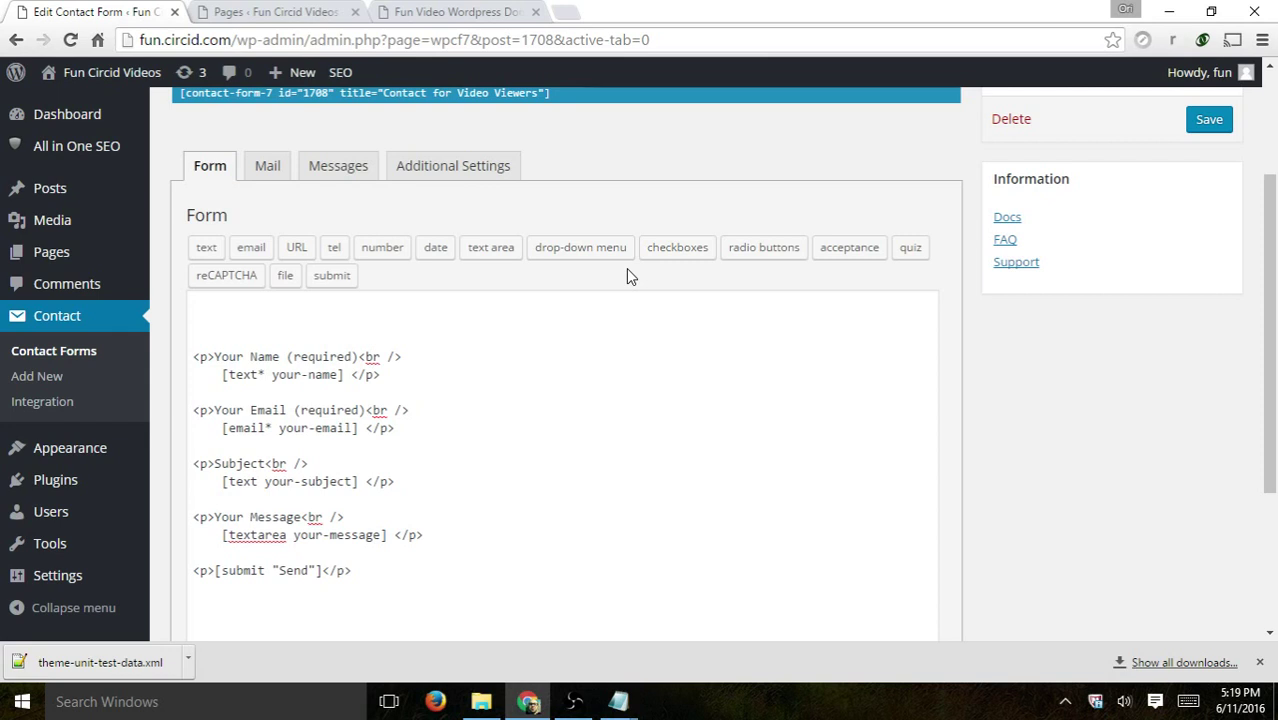
pyautogui.click(437, 297)
pyautogui.press('Delete')
pyautogui.press('Delete')
pyautogui.press('Delete')
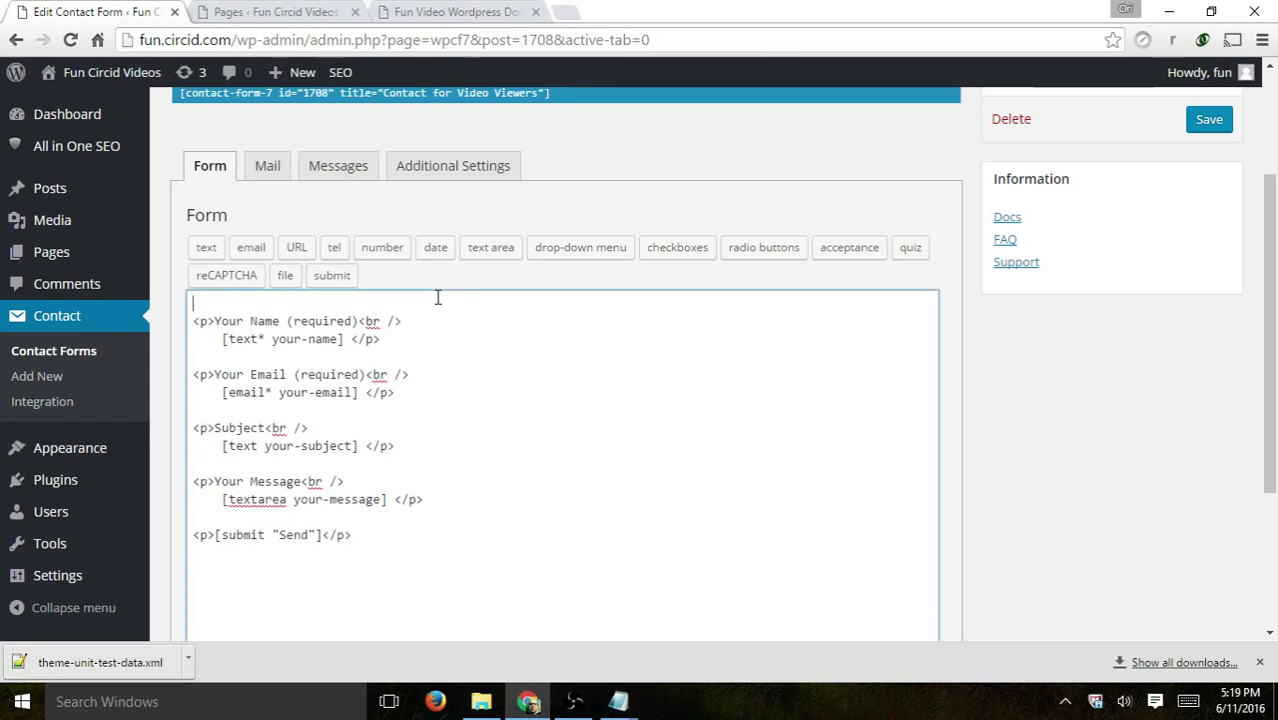
pyautogui.click(410, 428)
pyautogui.press('Return')
pyautogui.press('Return')
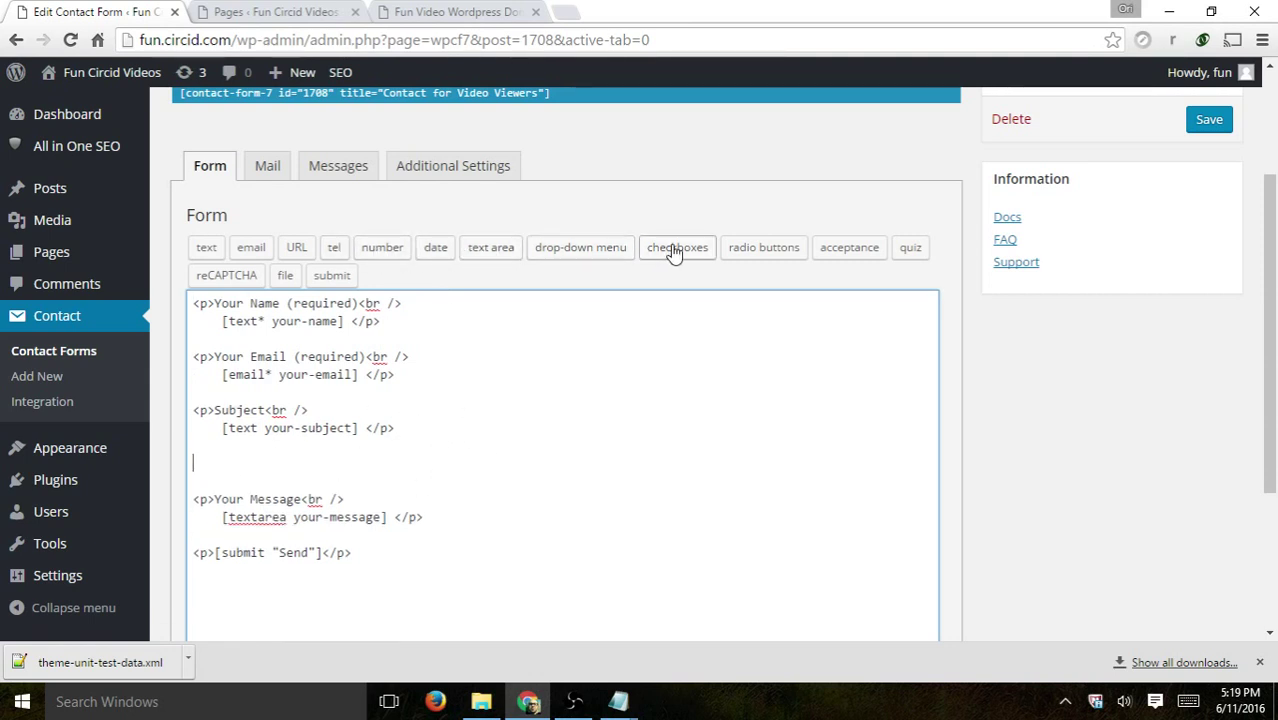
pyautogui.press('BackSpace')
pyautogui.press('BackSpace')
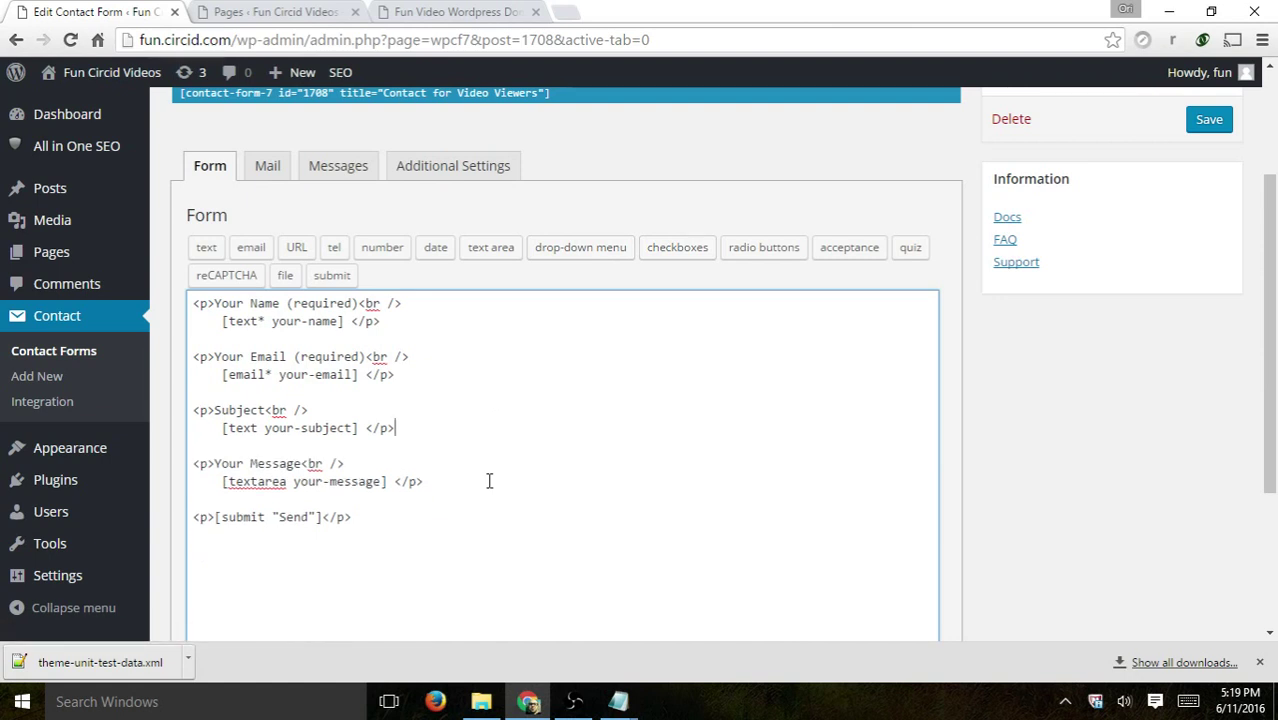
pyautogui.scroll(-1, 530, 400)
pyautogui.scroll(-1, 551, 383)
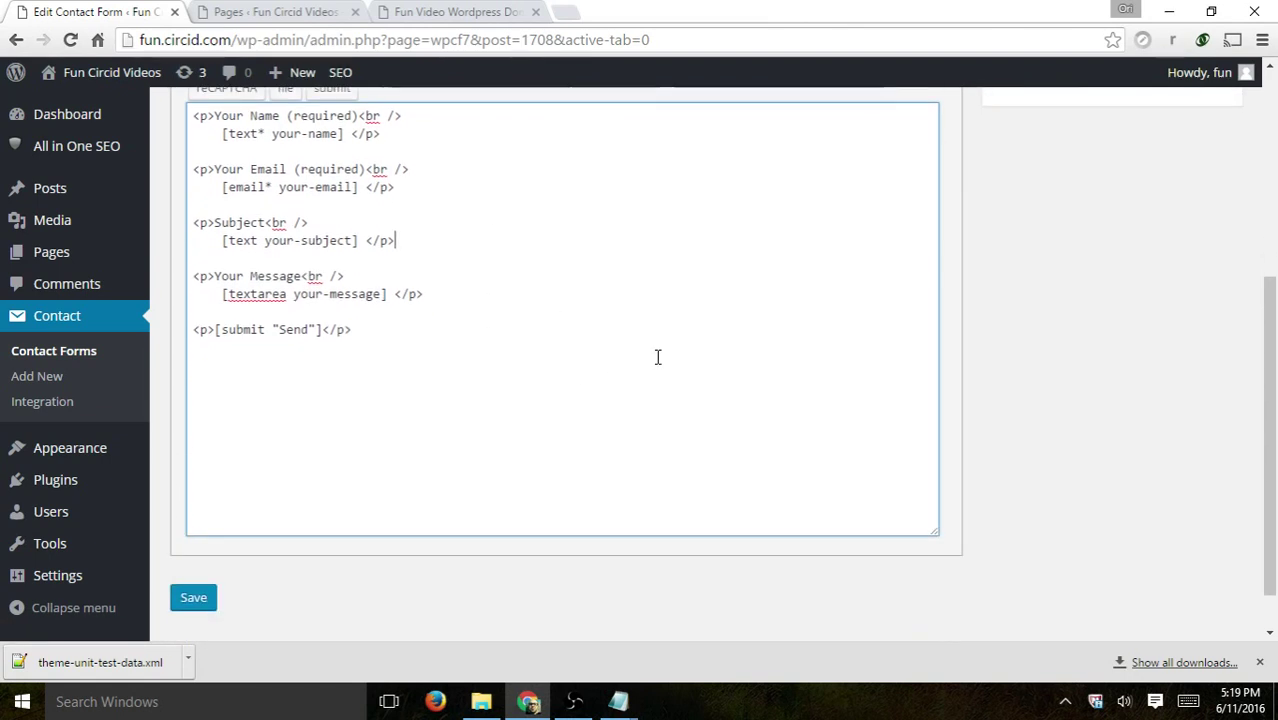
pyautogui.click(194, 600)
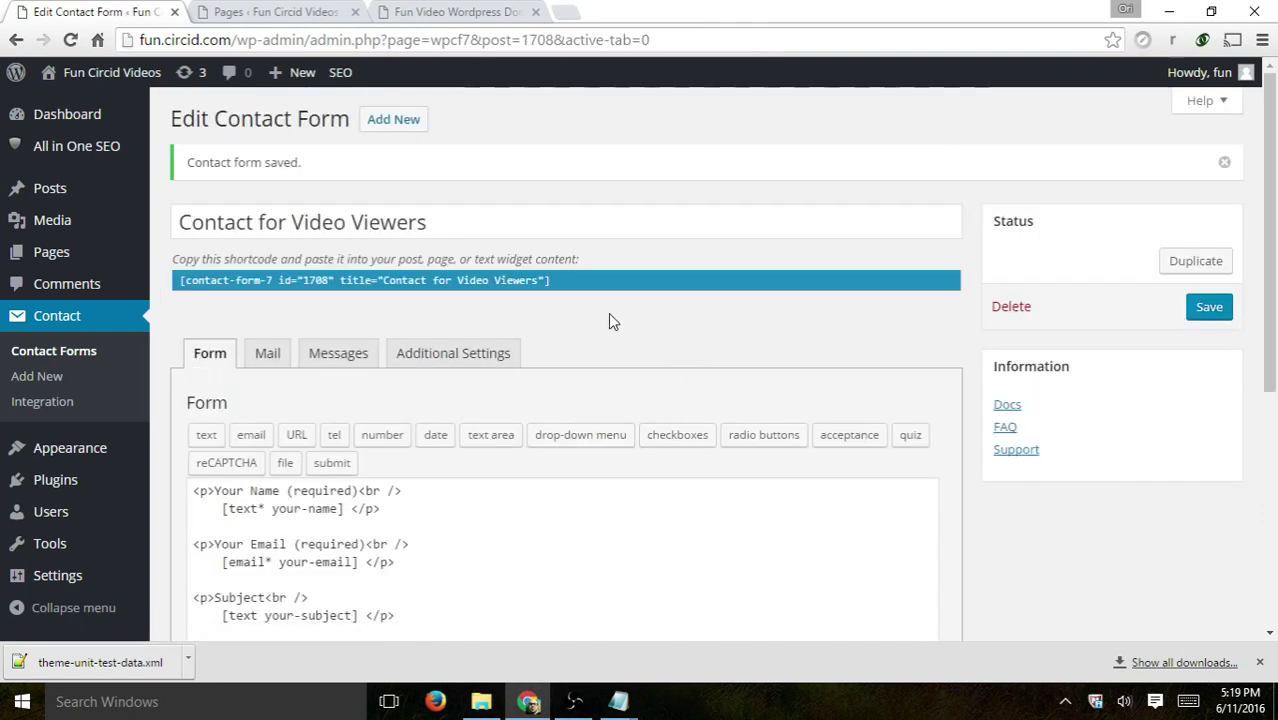
pyautogui.click(281, 366)
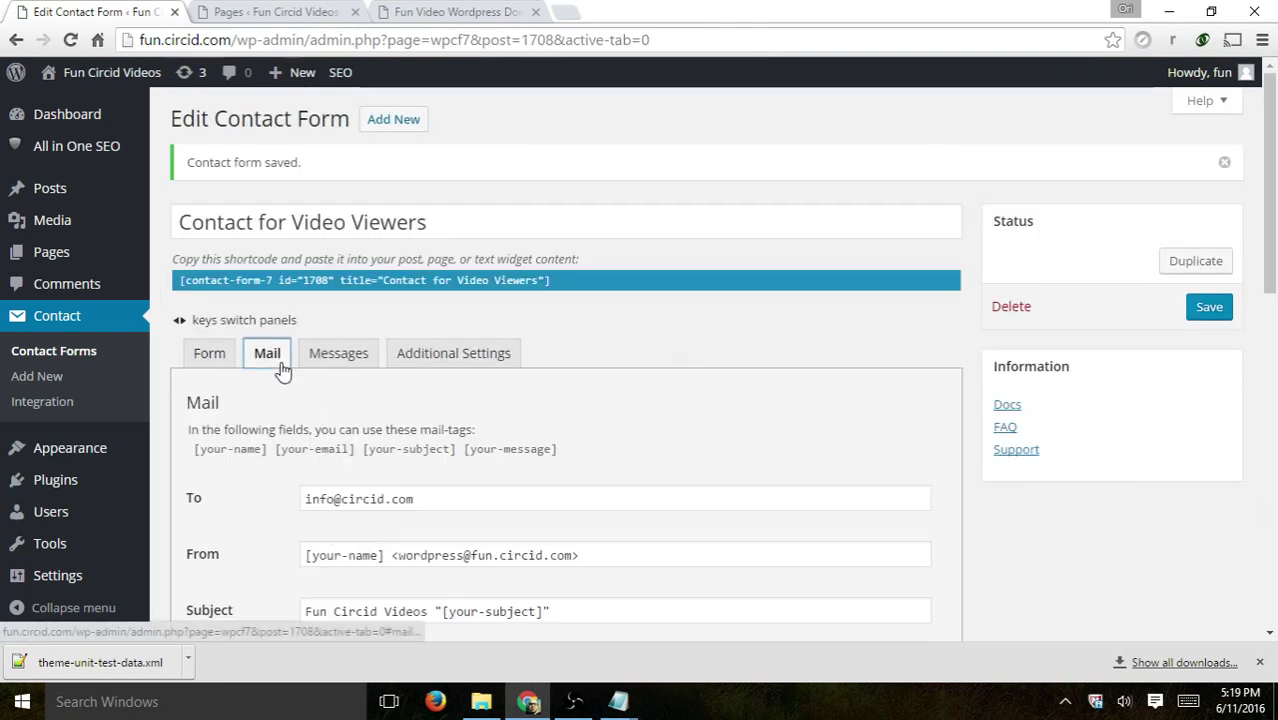
pyautogui.scroll(-1, 684, 237)
pyautogui.scroll(-1, 729, 232)
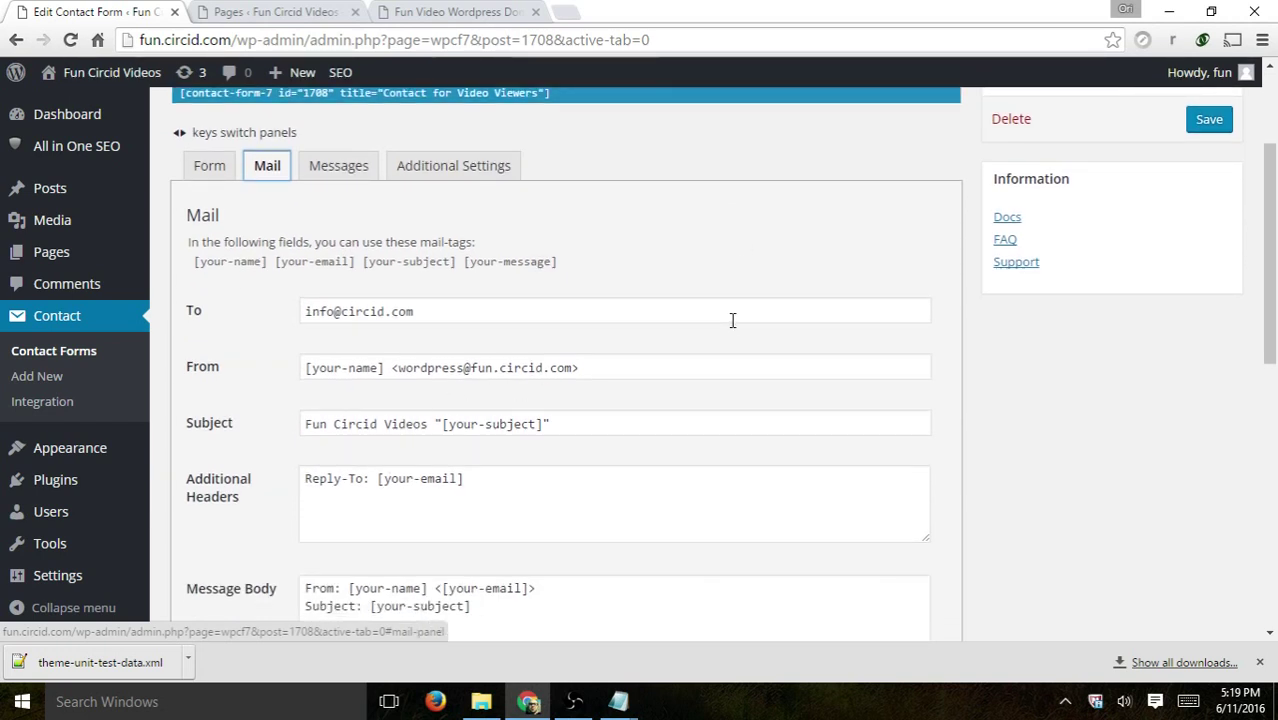
pyautogui.scroll(-1, 734, 318)
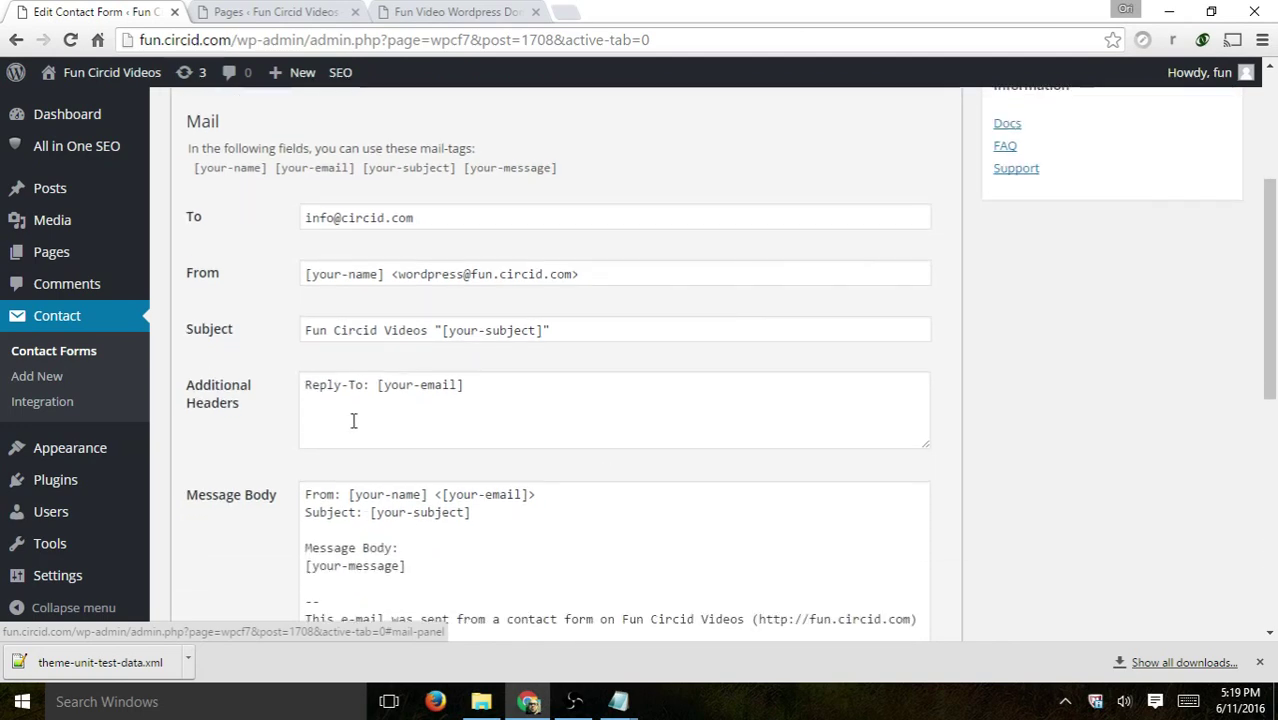
pyautogui.scroll(-4, 479, 434)
pyautogui.scroll(3, 572, 406)
pyautogui.scroll(3, 600, 403)
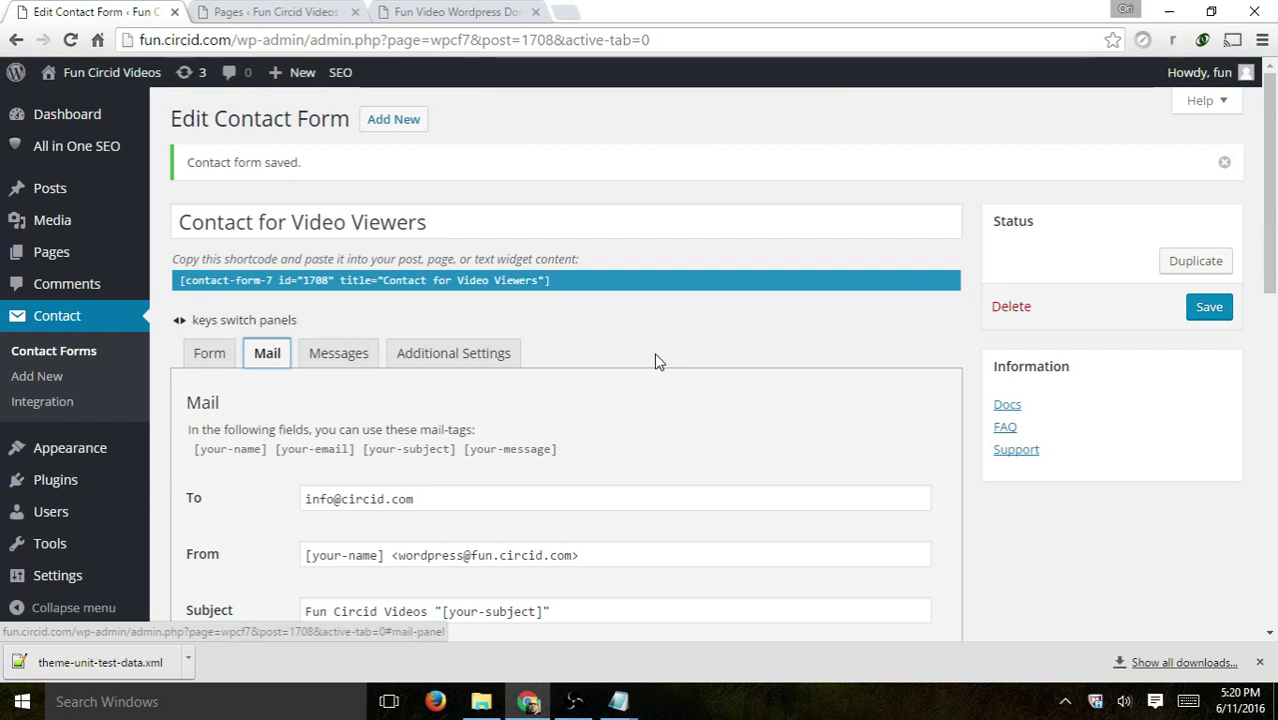
pyautogui.scroll(-1, 655, 361)
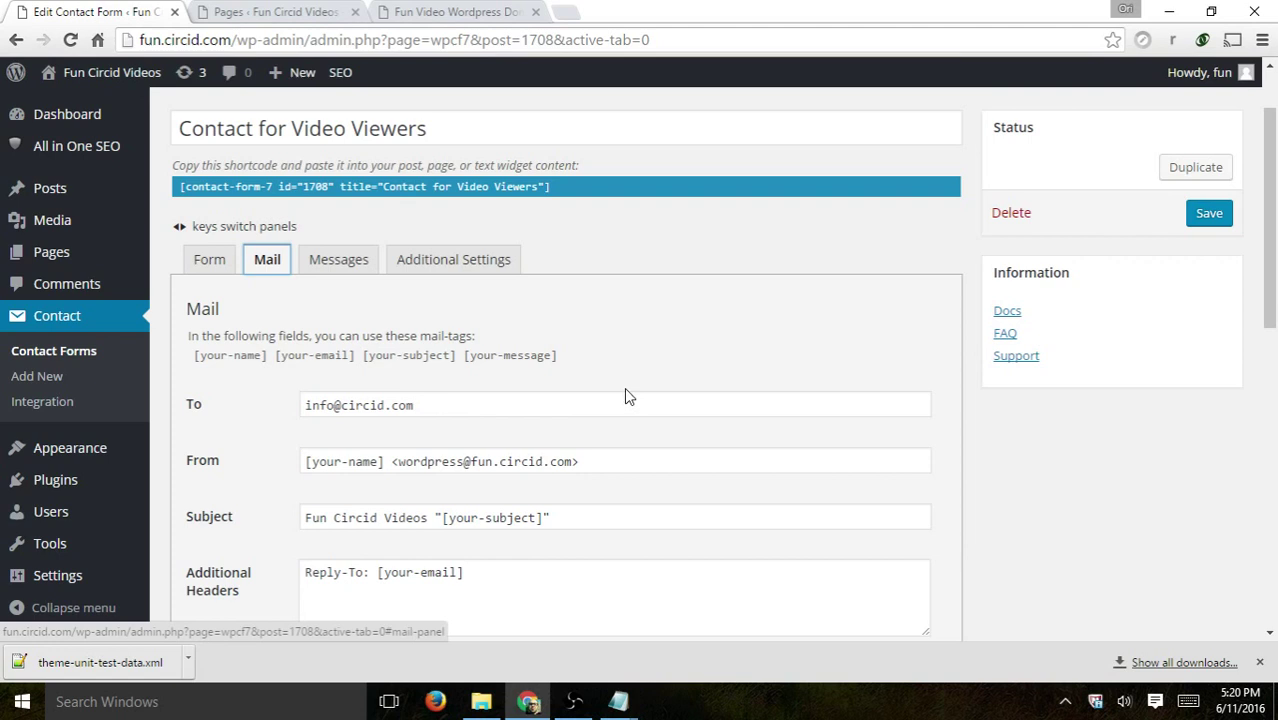
pyautogui.scroll(-3, 625, 394)
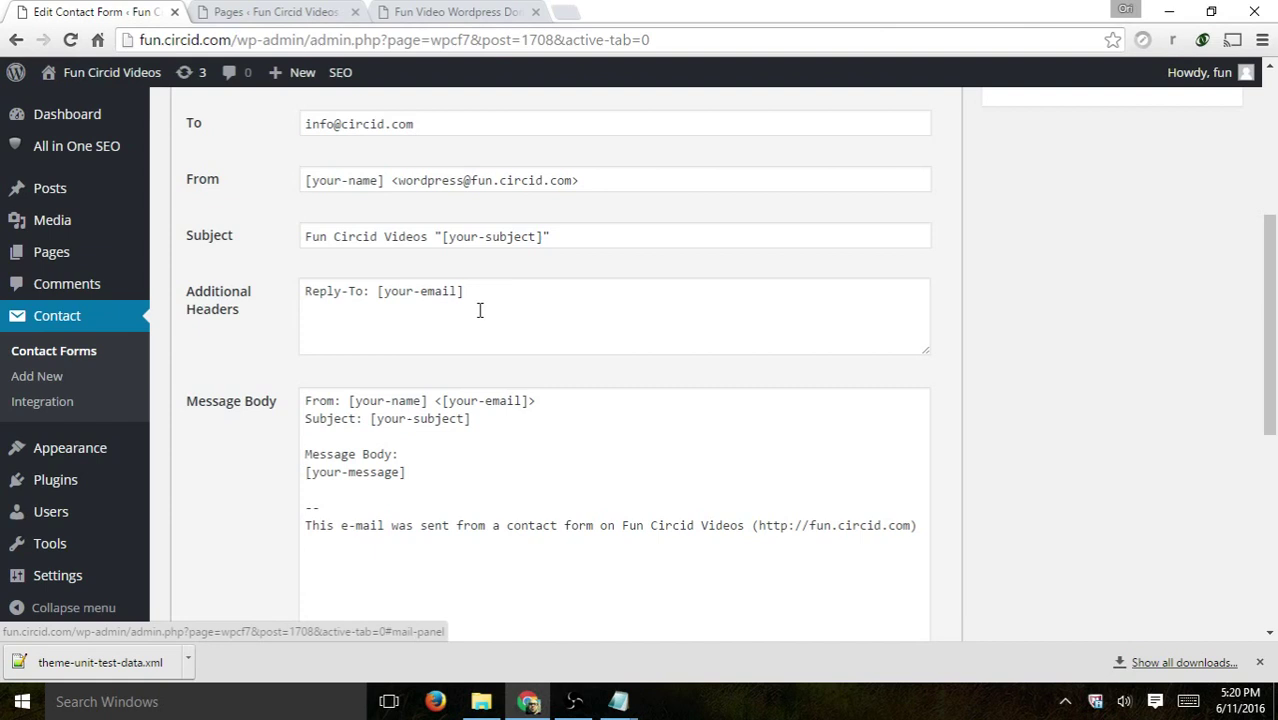
# Step: Inspect the From address and Reply-To header, then review the message body and attachments
pyautogui.moveTo(500, 292); pyautogui.dragTo(305, 291)
pyautogui.click(378, 295)
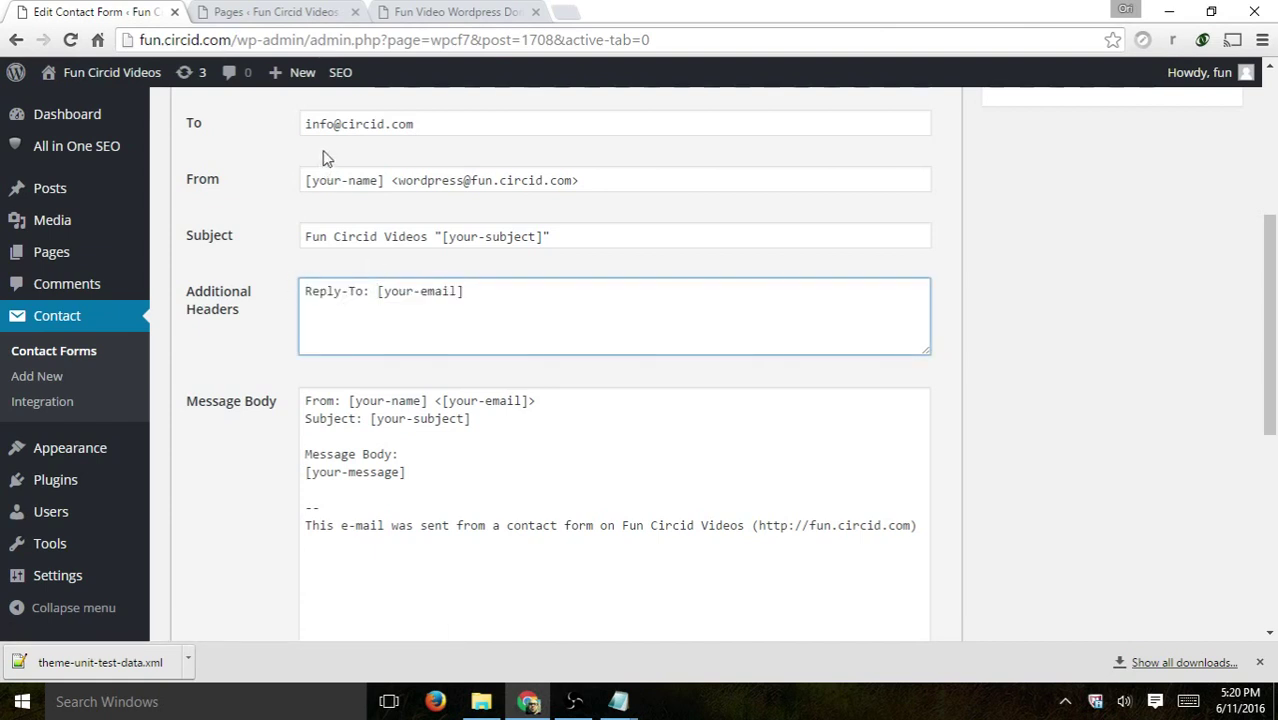
pyautogui.click(621, 182)
pyautogui.moveTo(621, 182); pyautogui.dragTo(268, 188)
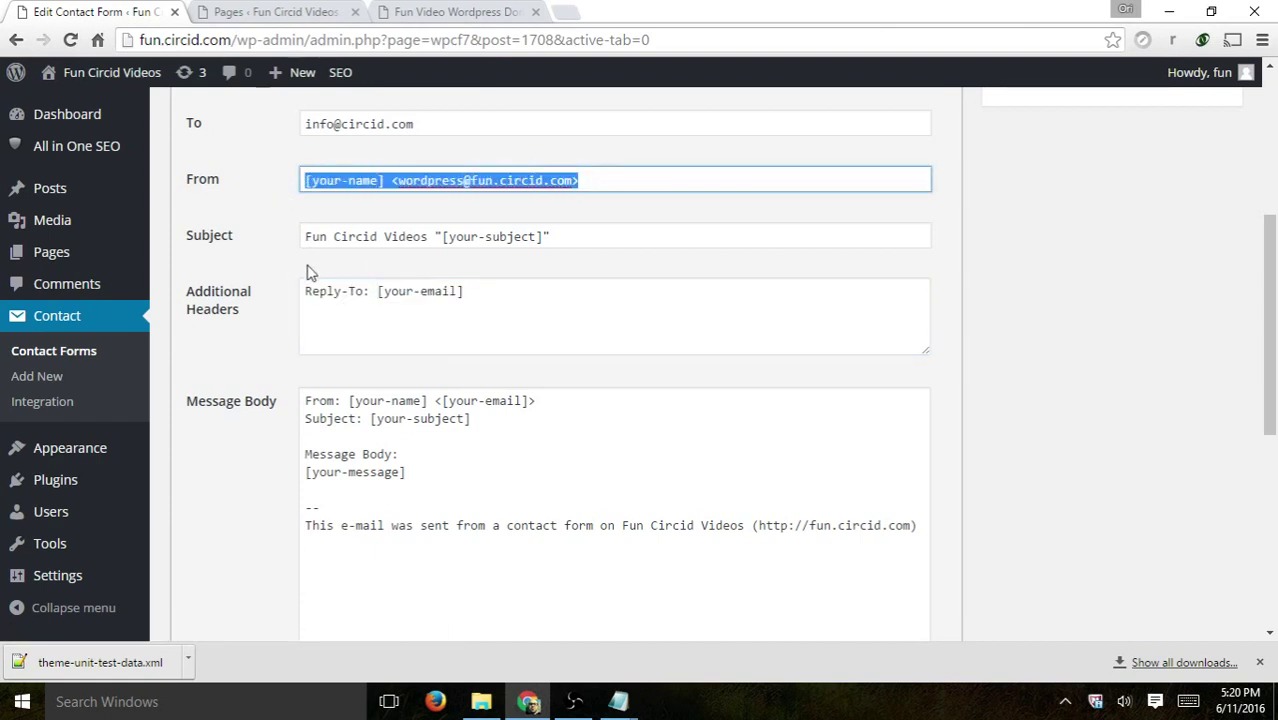
pyautogui.moveTo(545, 305); pyautogui.dragTo(301, 291)
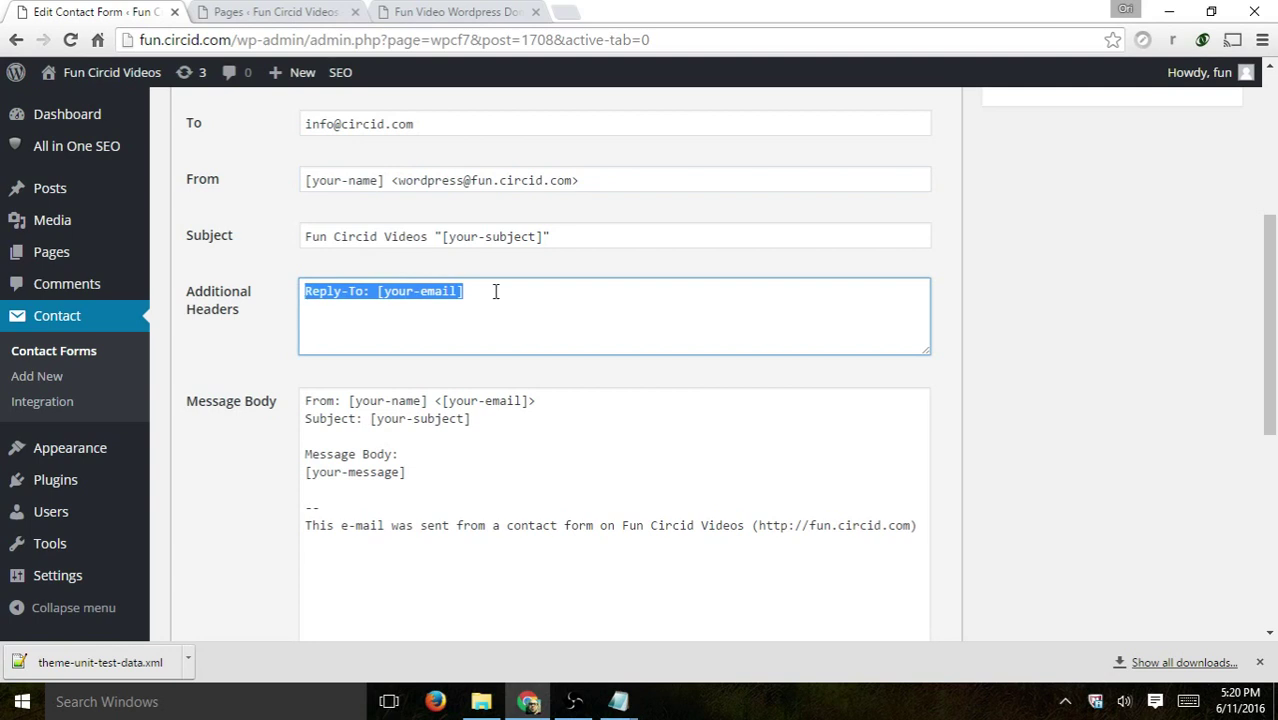
pyautogui.scroll(-2, 243, 357)
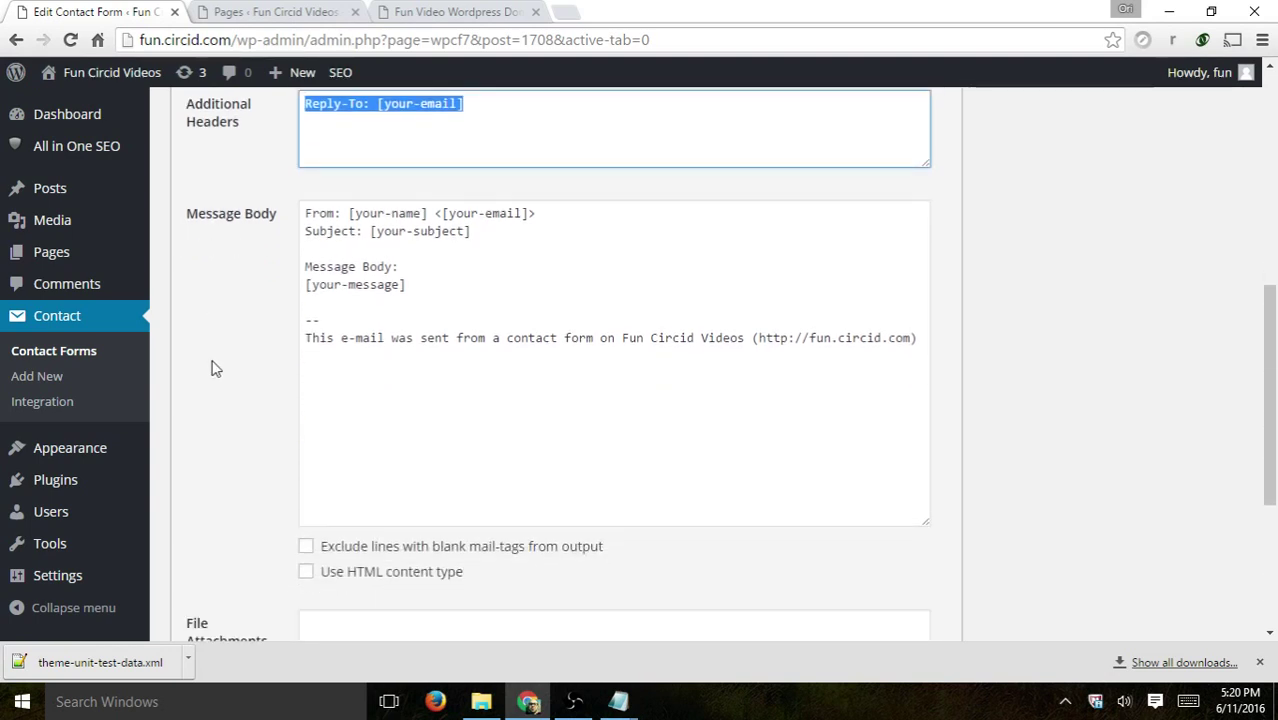
pyautogui.scroll(3, 211, 369)
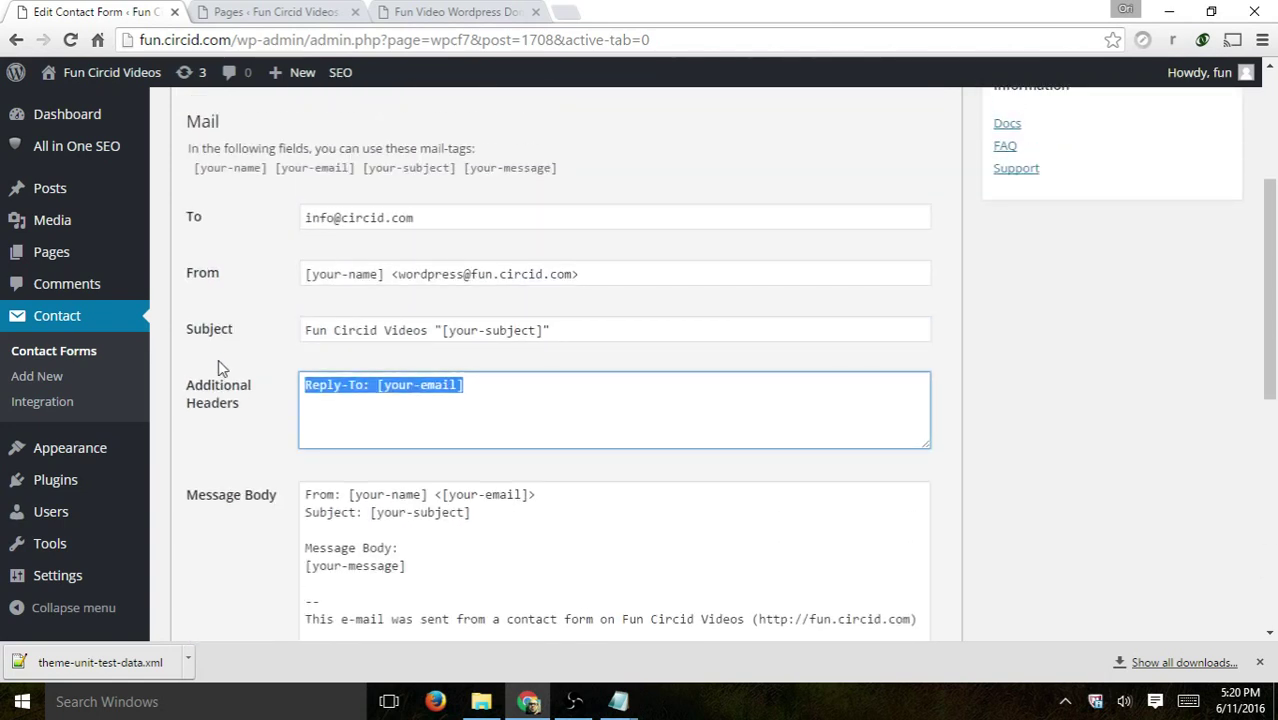
pyautogui.scroll(-6, 221, 368)
pyautogui.scroll(-1, 266, 410)
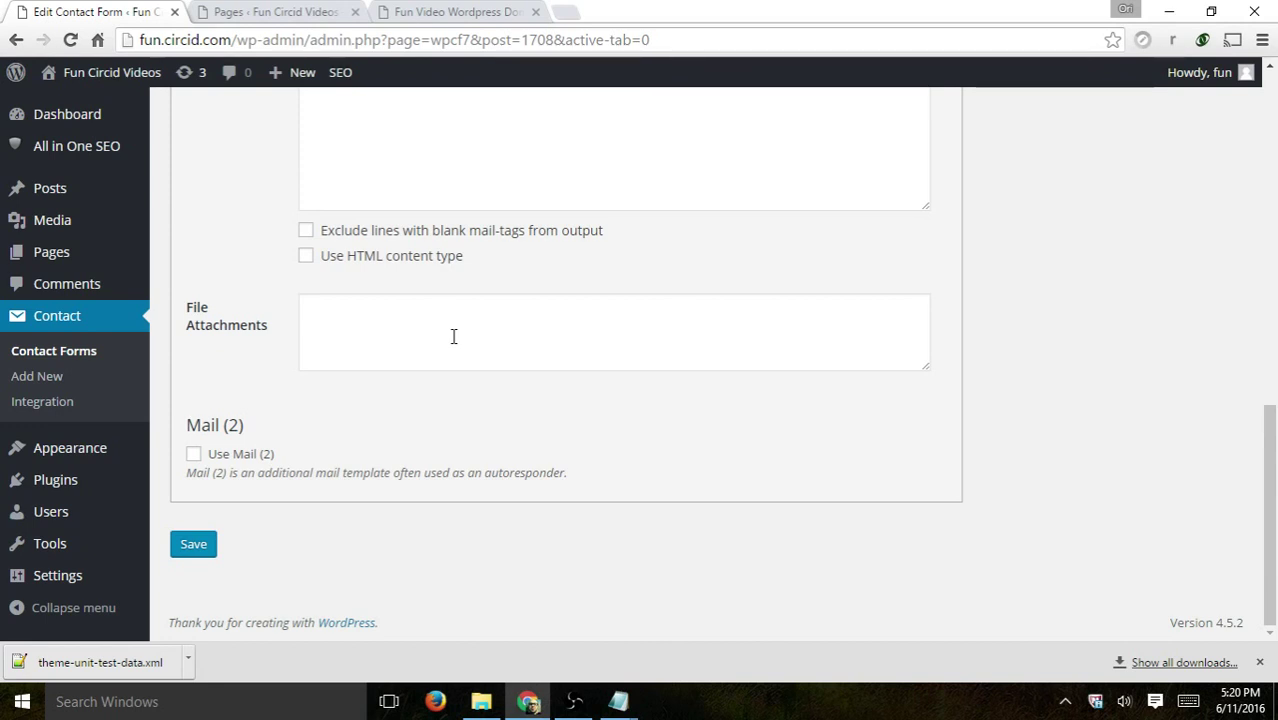
pyautogui.scroll(15, 453, 336)
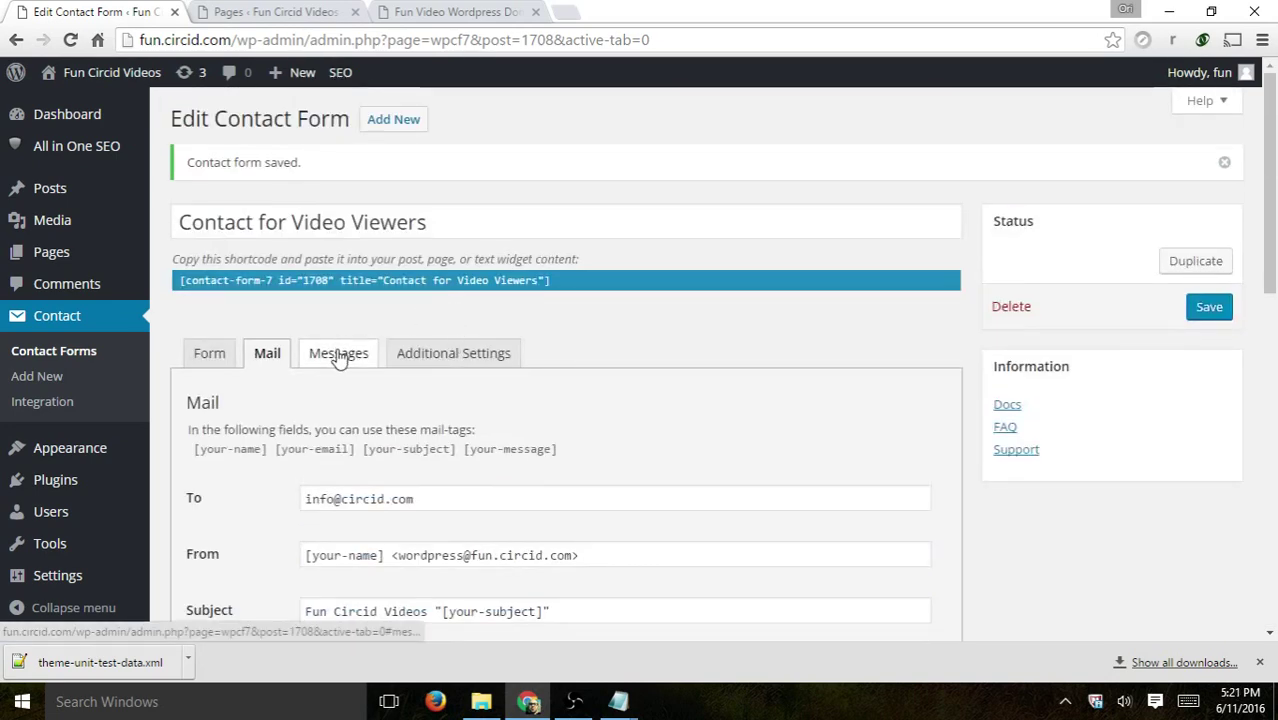
# Step: Open the Messages tab and inspect the sent-successfully and required-field messages
pyautogui.click(340, 352)
pyautogui.scroll(-2, 719, 306)
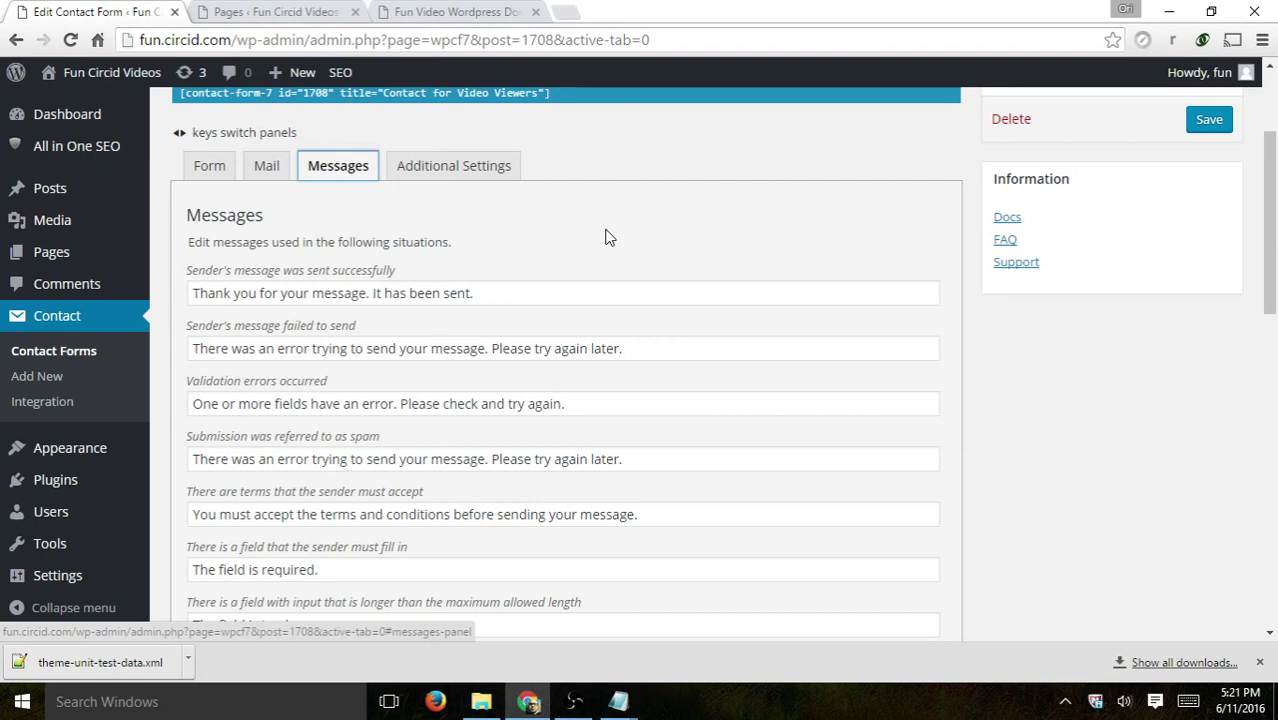
pyautogui.tripleClick(553, 290)
pyautogui.scroll(-3, 682, 320)
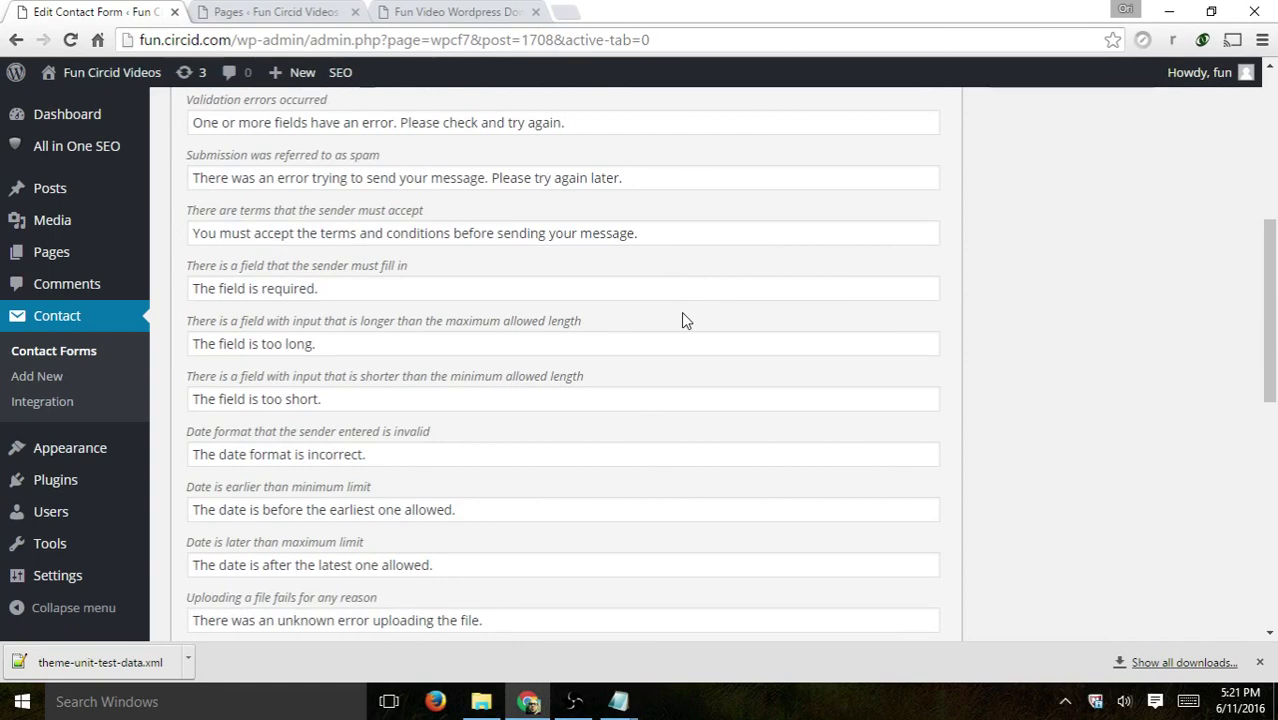
pyautogui.tripleClick(330, 290)
pyautogui.scroll(5, 566, 324)
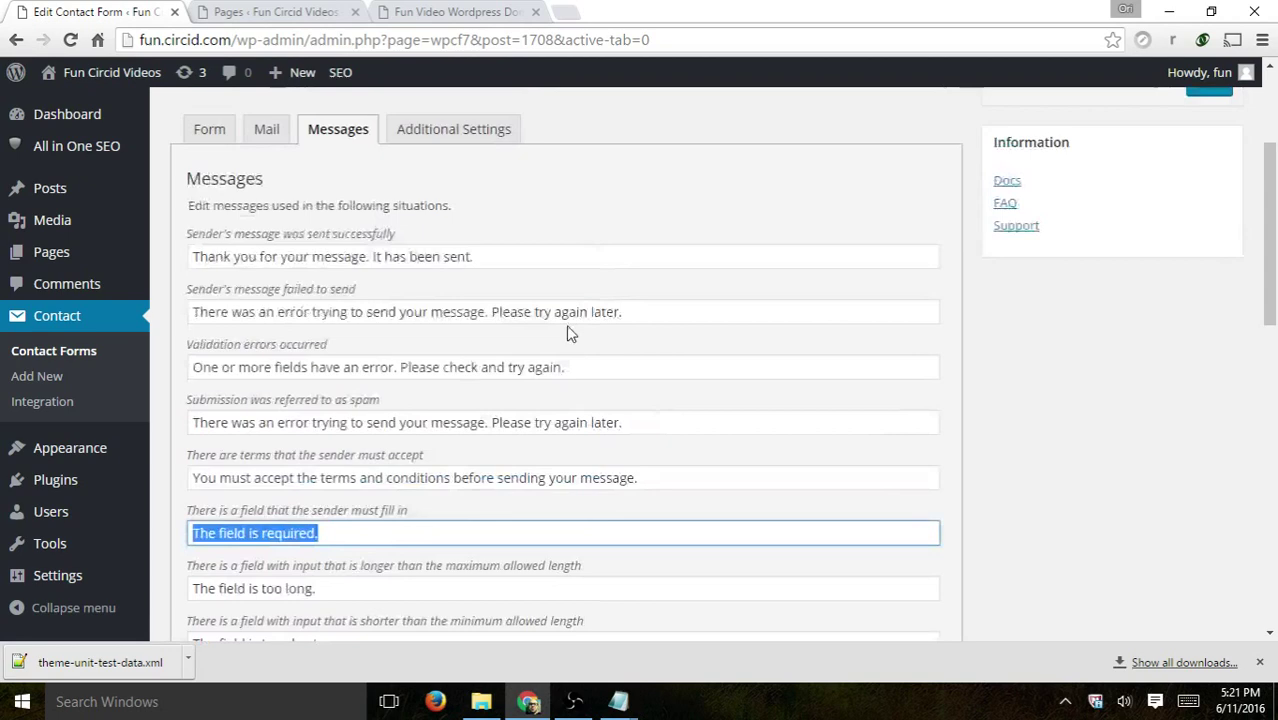
# Step: View the empty Additional Settings and the shortcode [contact-form-7 id="1708" title="Contact for Video Viewers"]
pyautogui.click(505, 353)
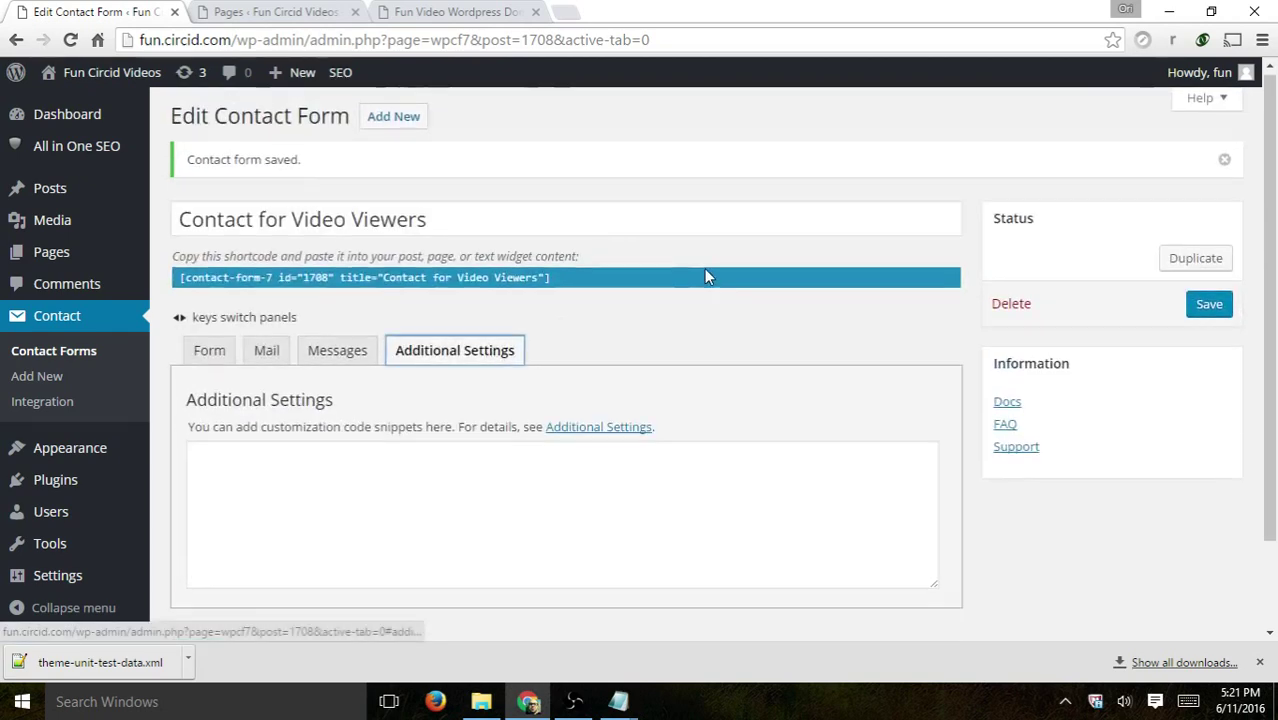
pyautogui.scroll(-1, 704, 268)
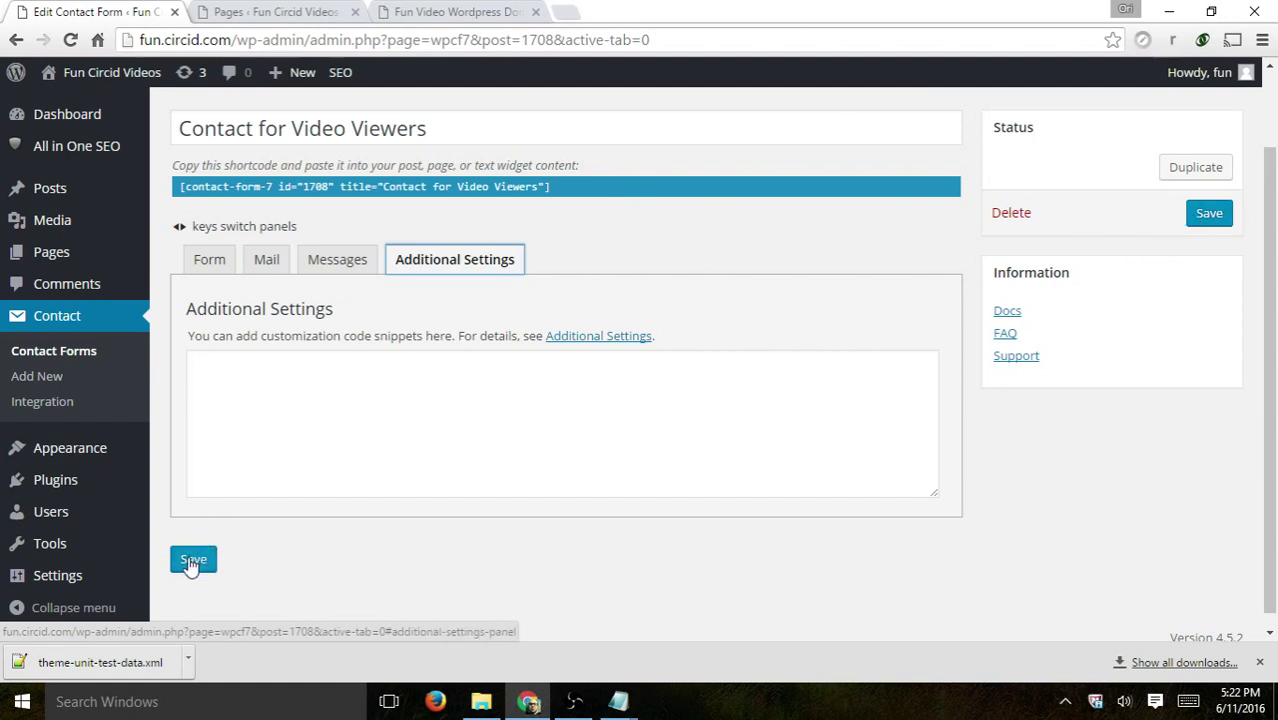
pyautogui.click(565, 193)
pyautogui.hotkey('ctrl', 'c')
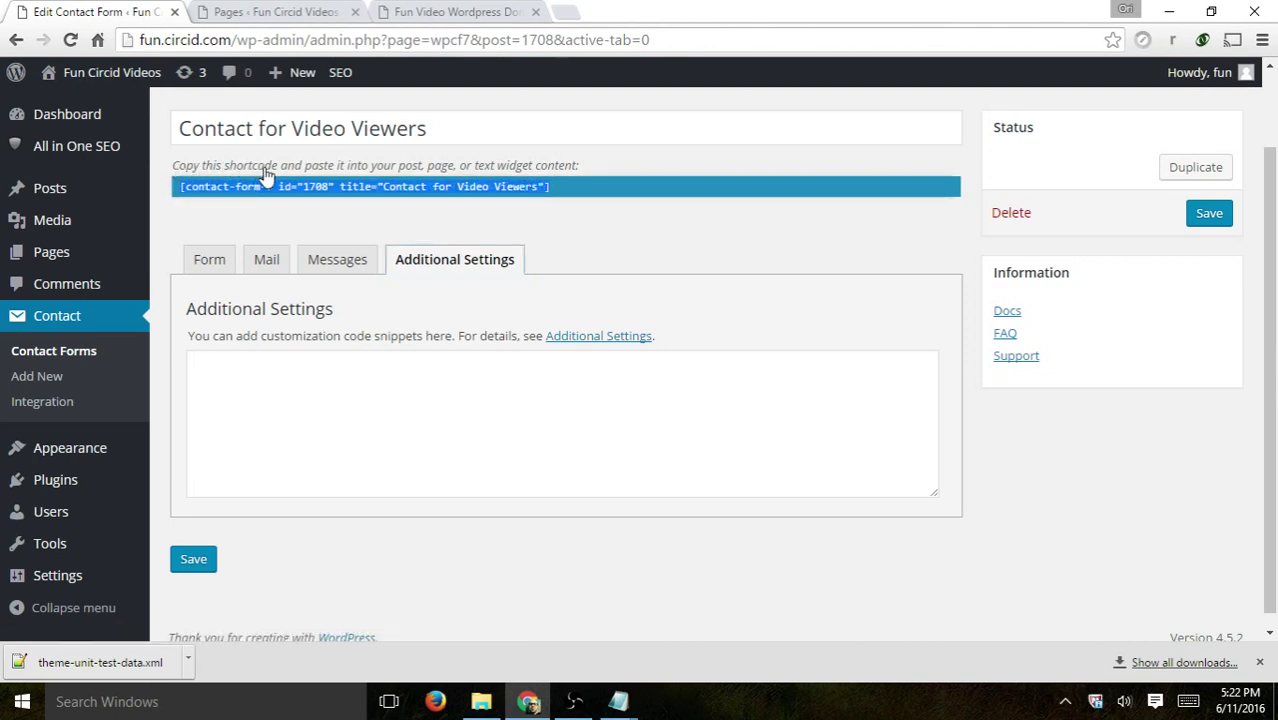
pyautogui.click(566, 218)
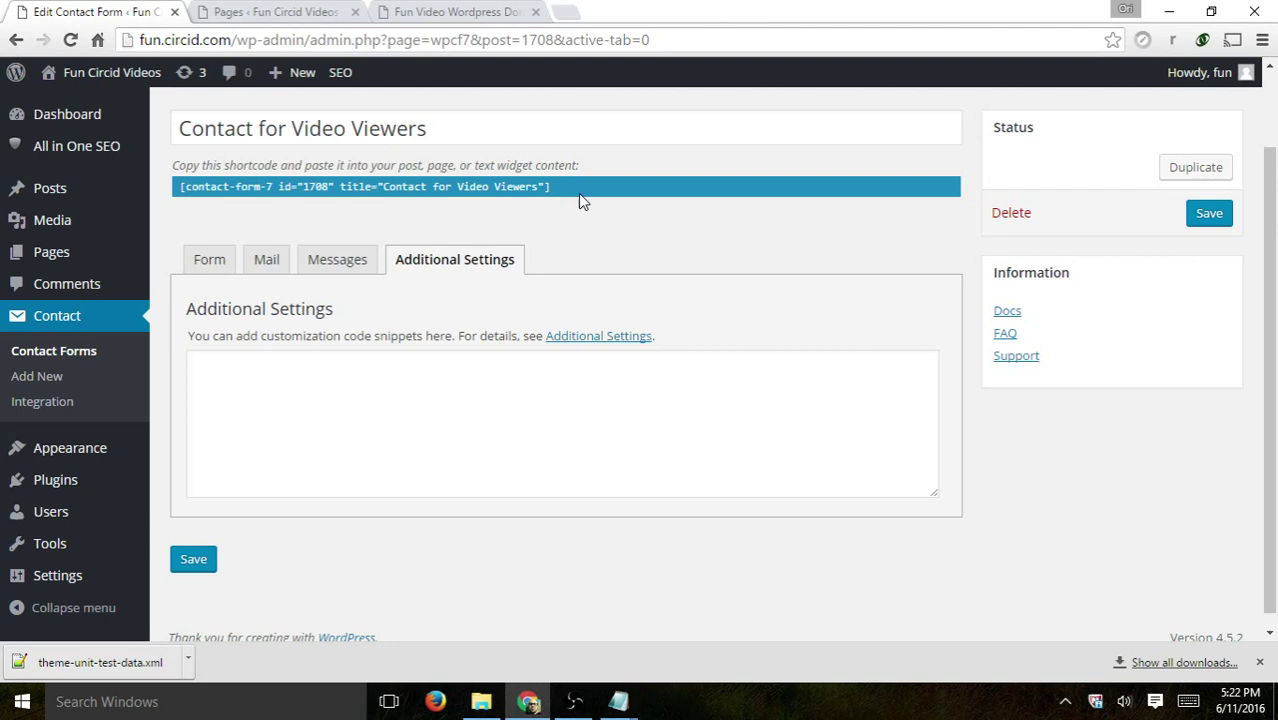
# Step: Copy the form's shortcode and go to the All Pages list
pyautogui.click(576, 194)
pyautogui.keyDown('shift'); pyautogui.click(448, 197); pyautogui.keyUp('shift')
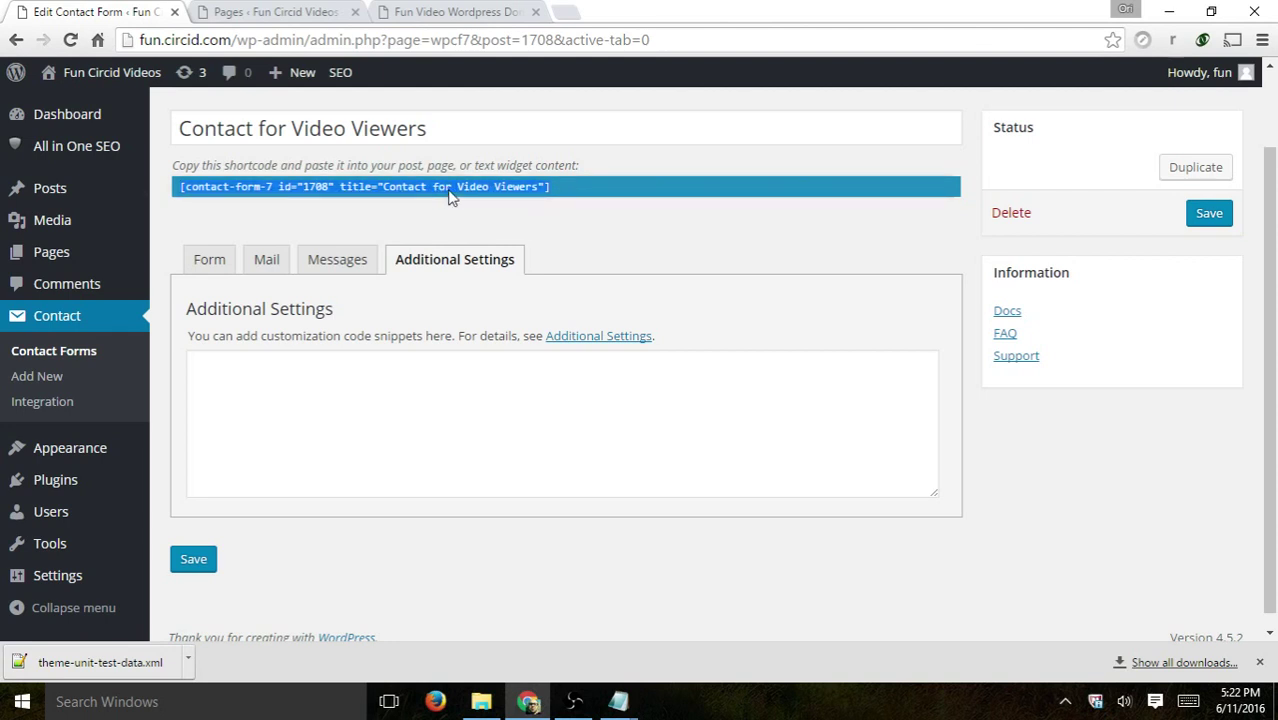
pyautogui.click(177, 255)
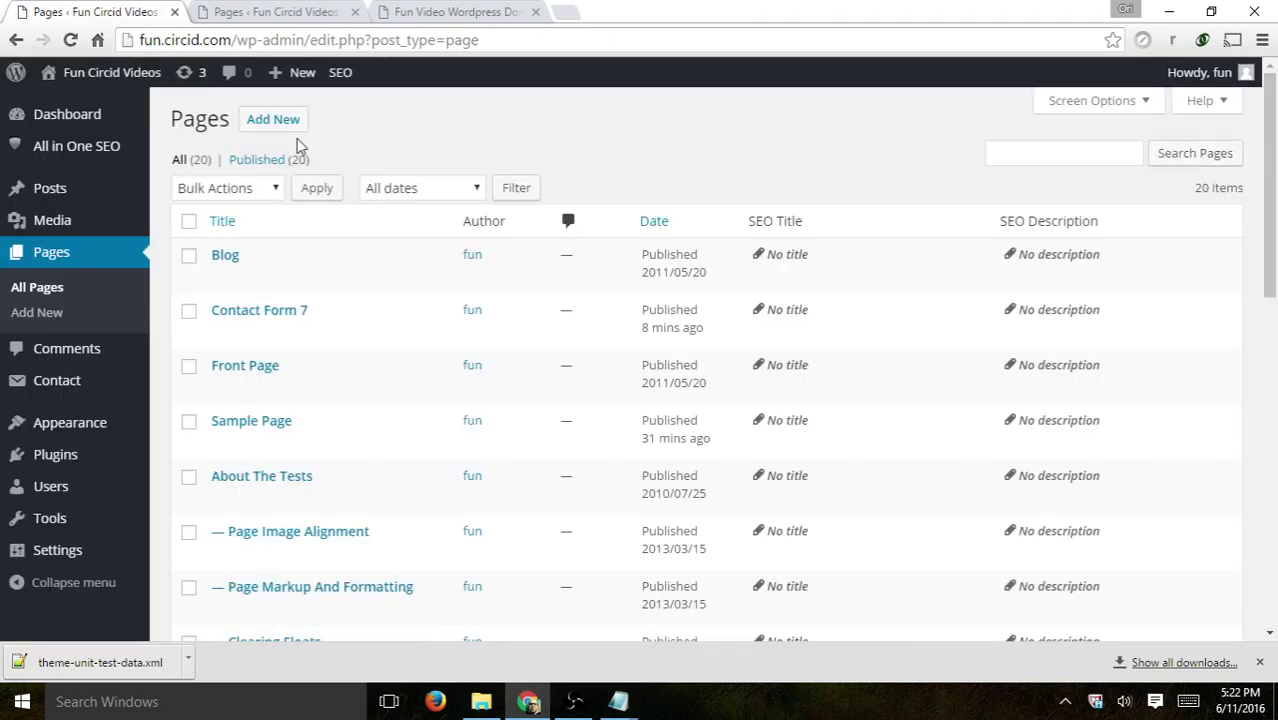
# Step: Start a new page titled 'Video Contacts'
pyautogui.click(273, 120)
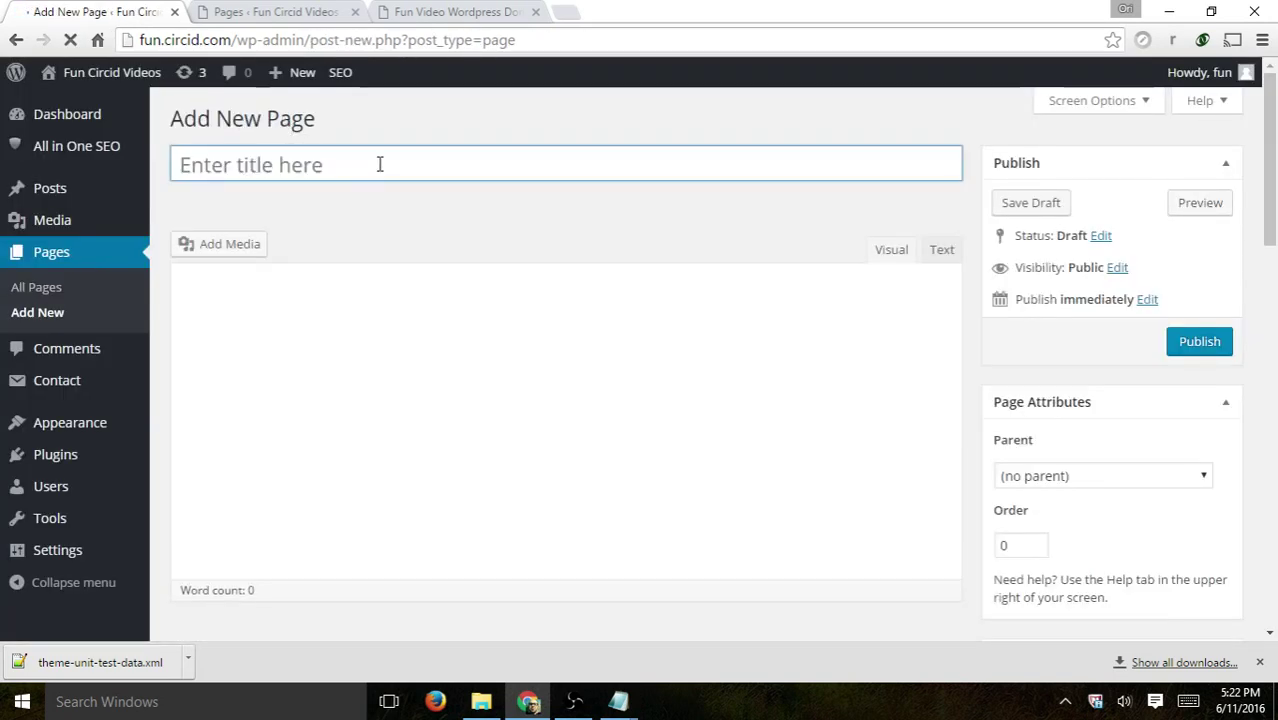
pyautogui.write('Video Coin')
pyautogui.press('BackSpace')
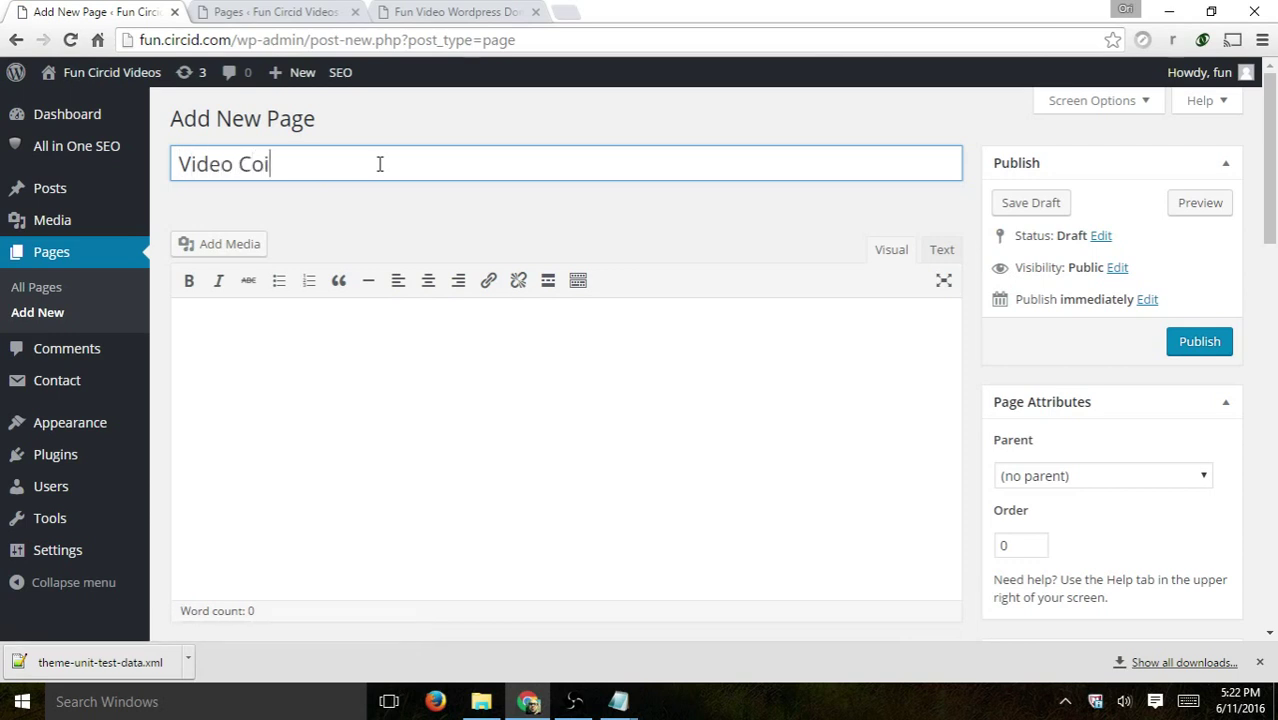
pyautogui.press('BackSpace')
pyautogui.write('ntacts')
# Step: Paste the form shortcode with 'Please fill this out - thanks' above it, and publish the page
pyautogui.press('Tab')
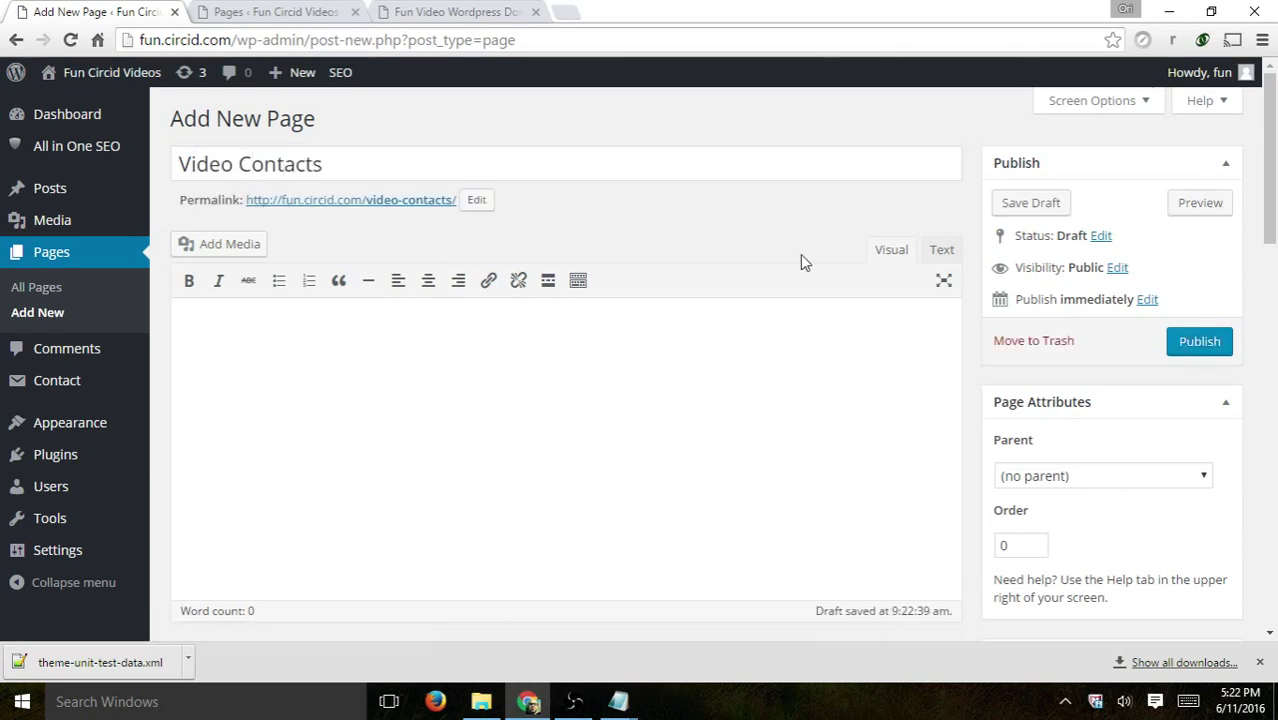
pyautogui.hotkey('ctrl', 'v')
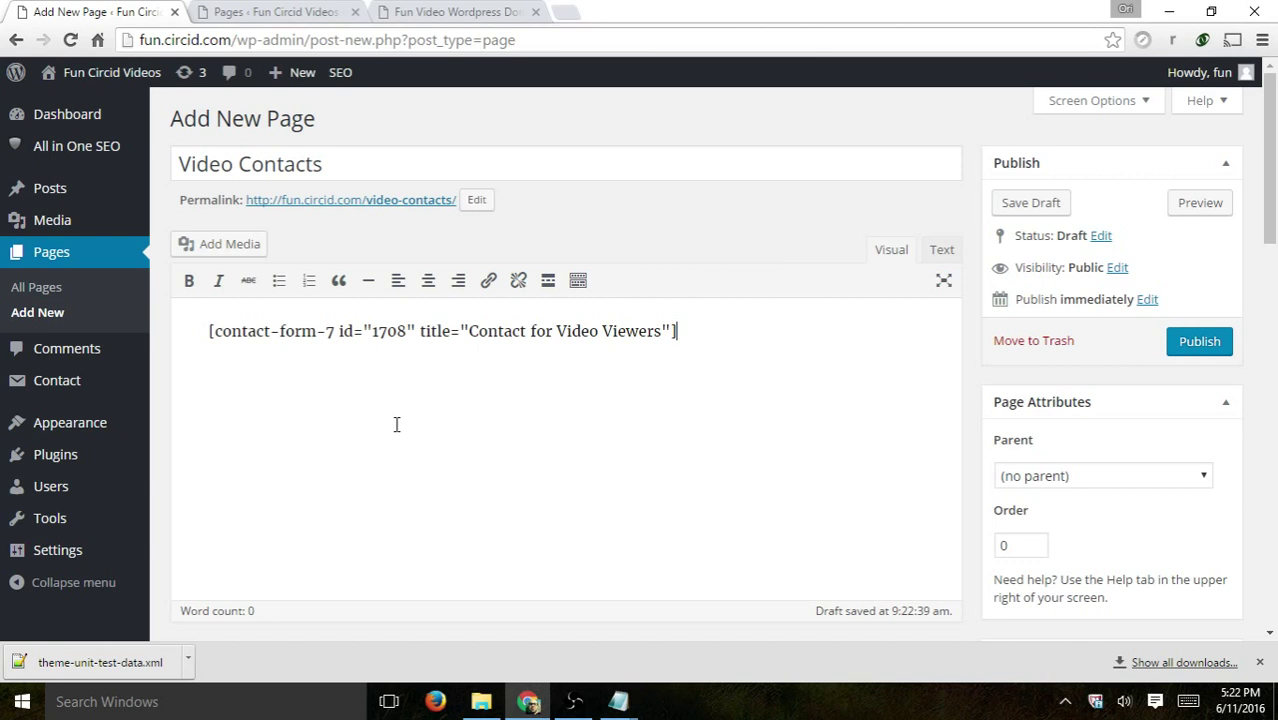
pyautogui.press('Return')
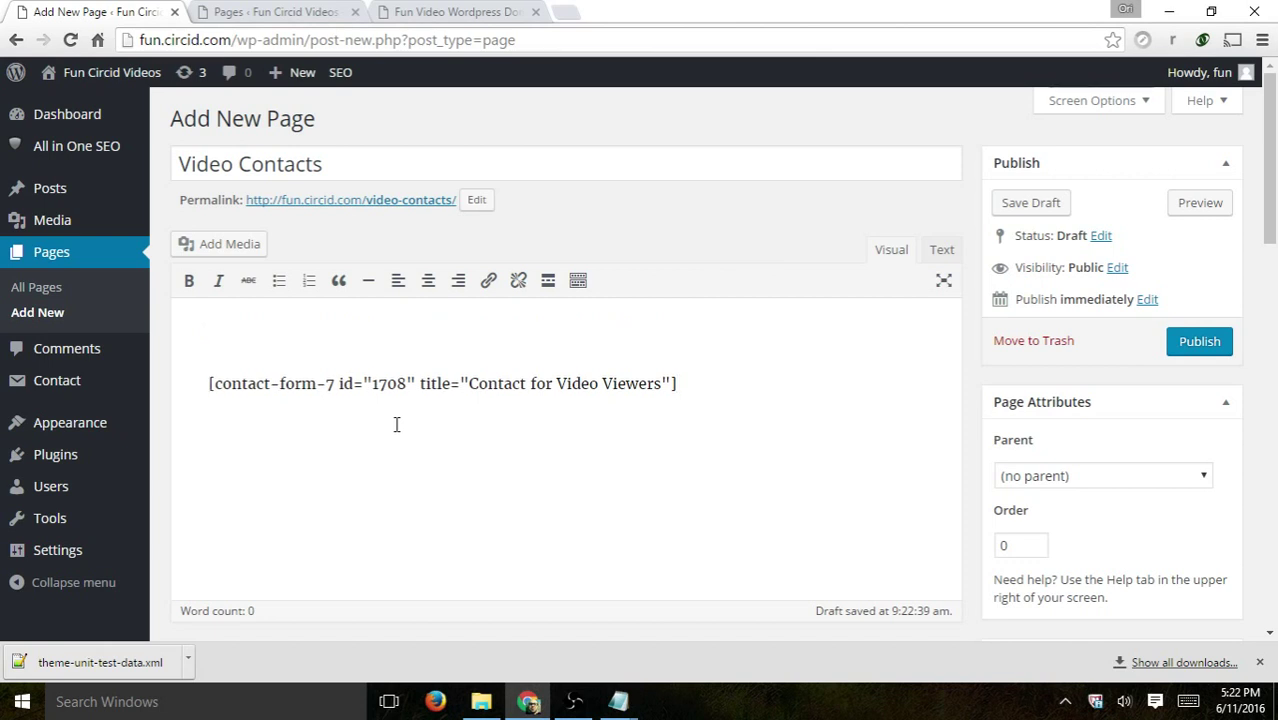
pyautogui.write('Please fill this out ')
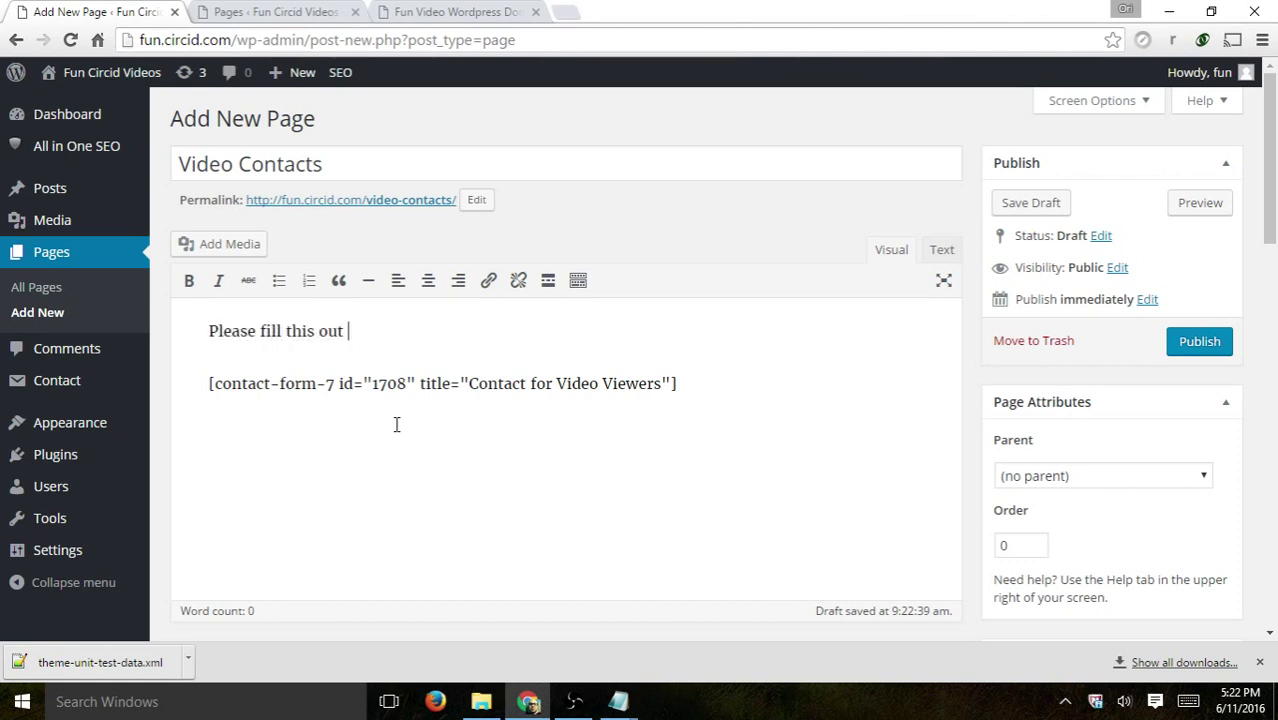
pyautogui.write('- thanks!')
pyautogui.click(1197, 342)
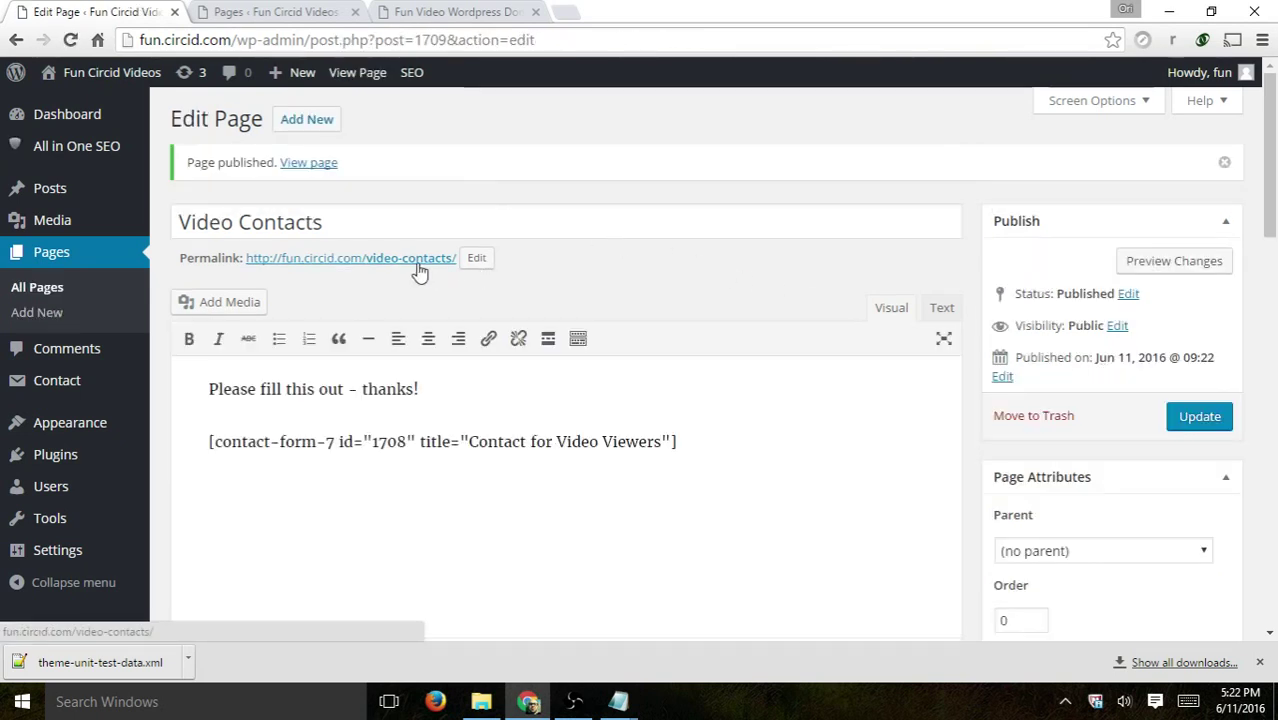
# Step: Open the published Video Contacts page in a new tab and try the Your Name field
pyautogui.rightClick(419, 272)
pyautogui.click(440, 280)
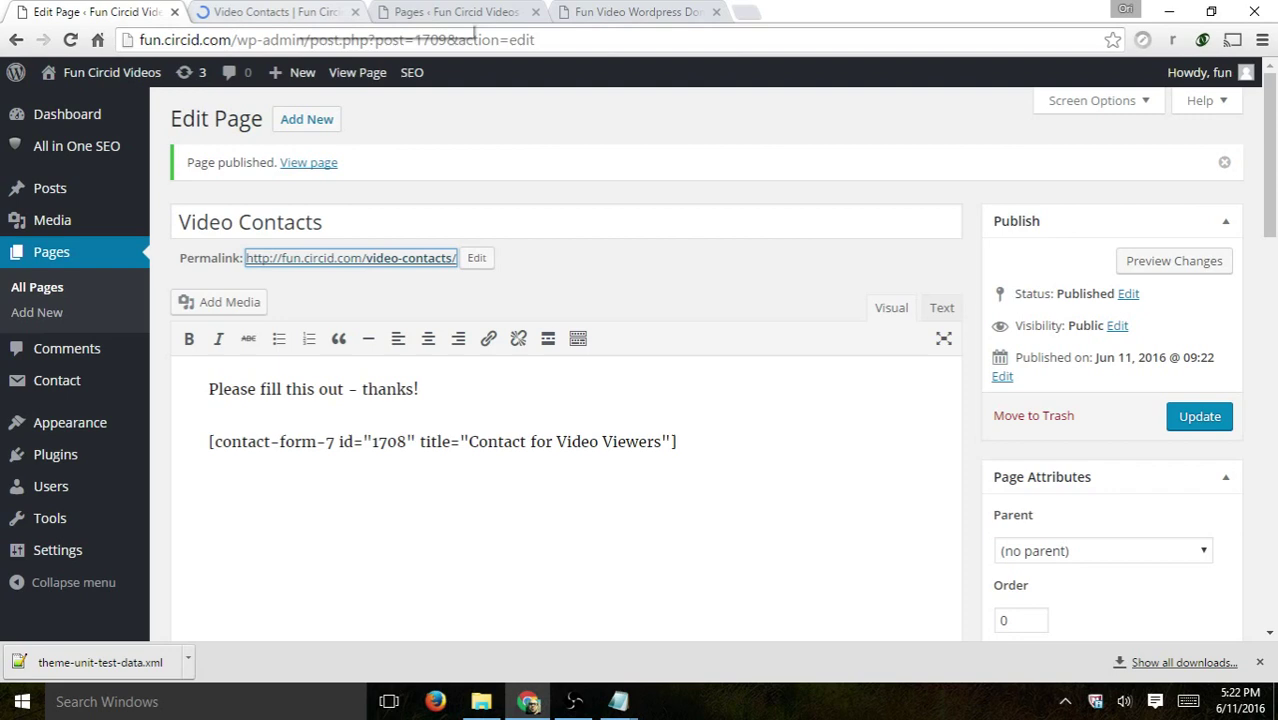
pyautogui.click(285, 12)
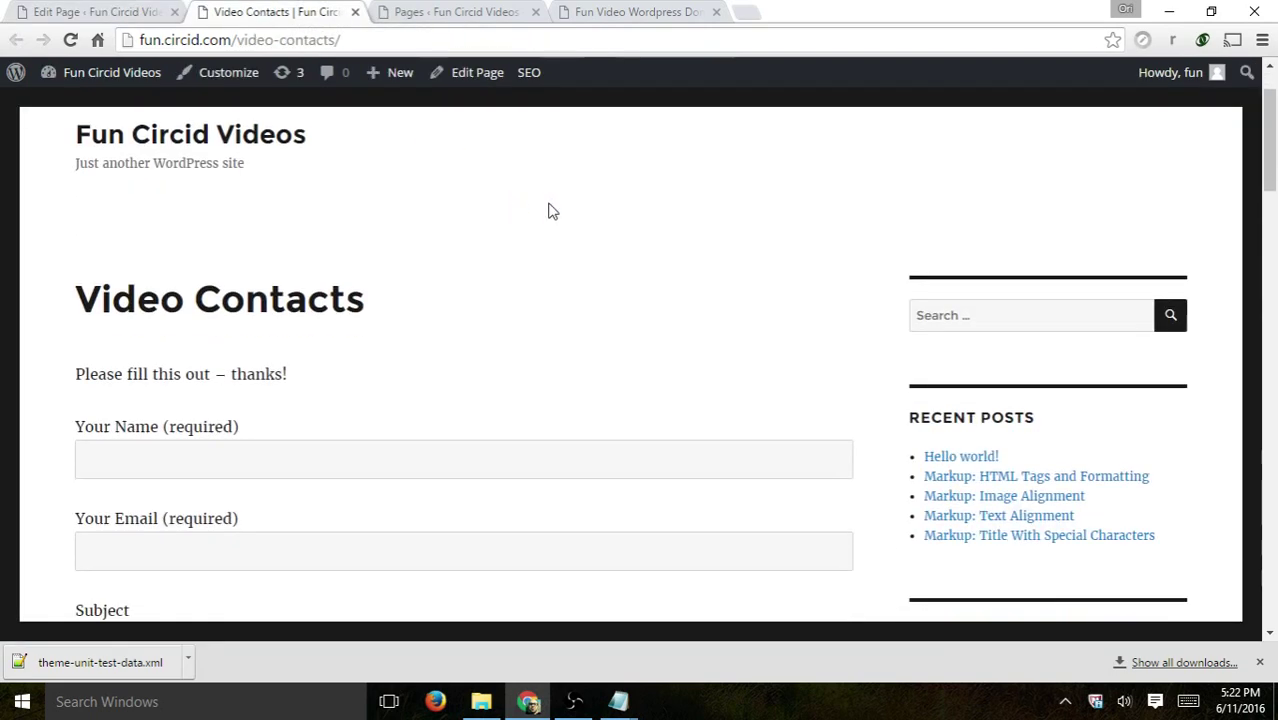
pyautogui.scroll(-2, 600, 200)
pyautogui.click(160, 265)
pyautogui.scroll(-1, 216, 240)
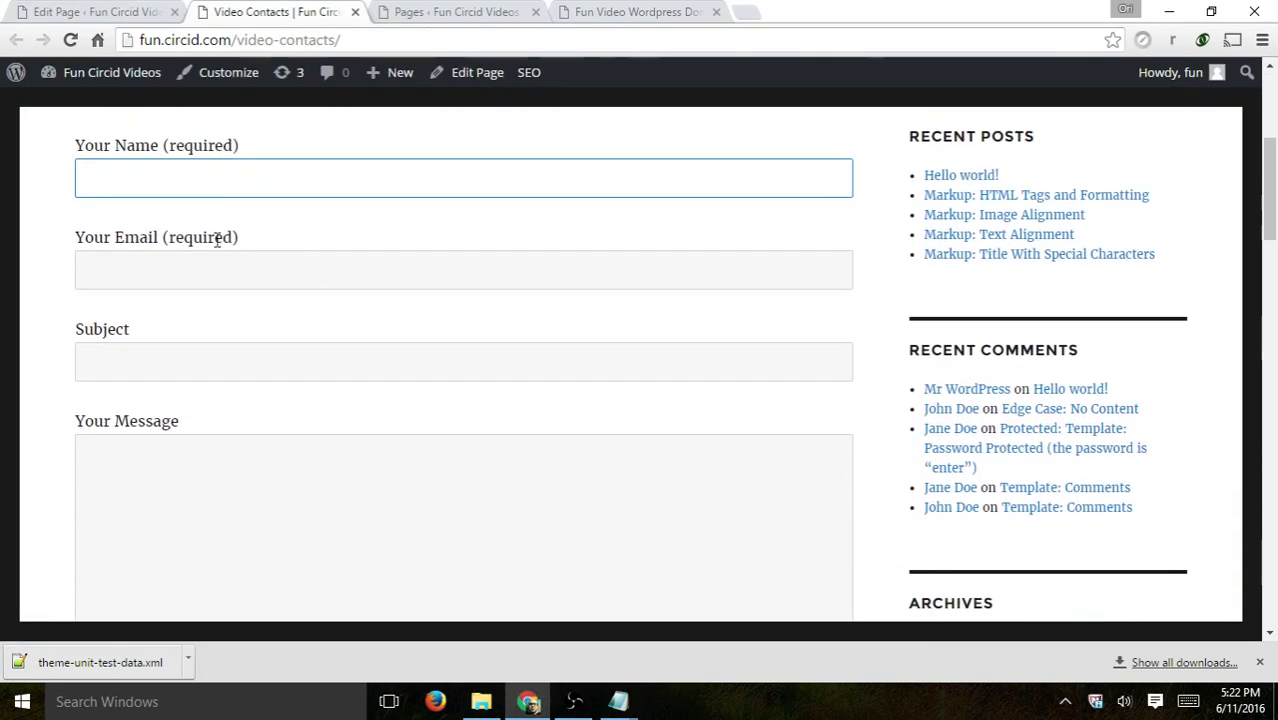
pyautogui.click(217, 181)
# Step: Check the form's name, email, subject and message fields, then go back to the page editor
pyautogui.scroll(-5, 297, 245)
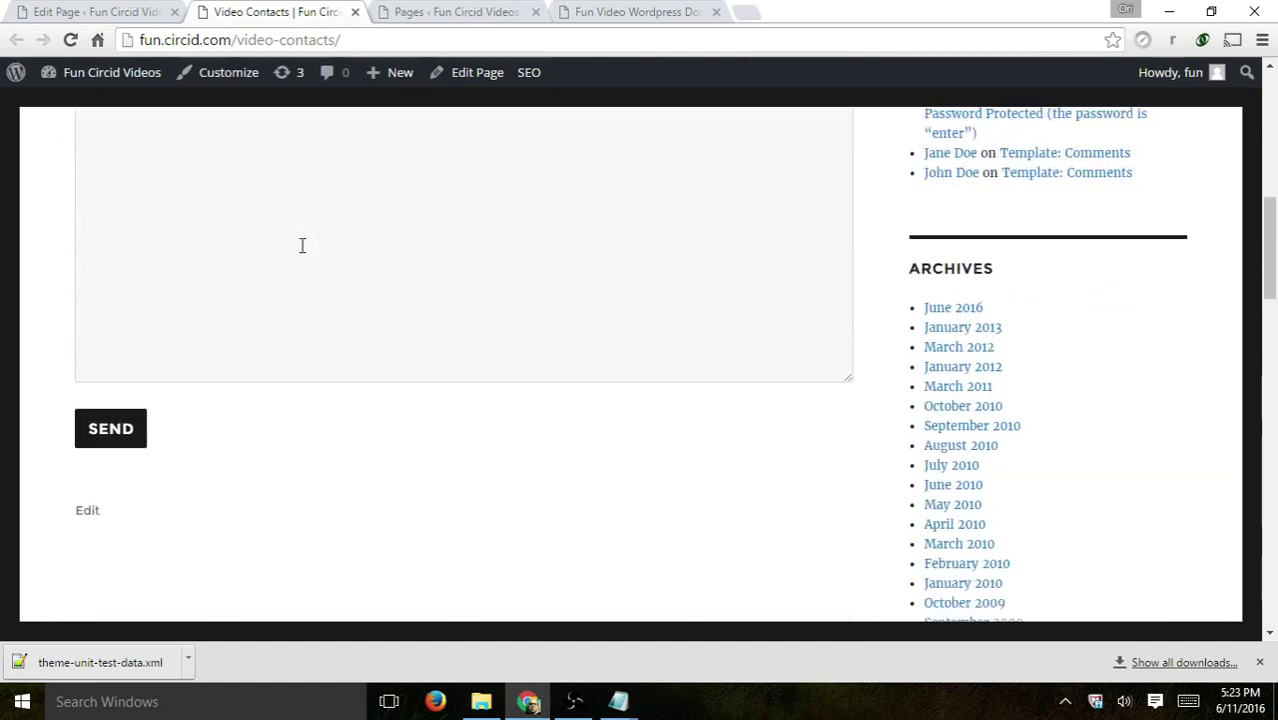
pyautogui.scroll(4, 362, 374)
pyautogui.scroll(2, 319, 372)
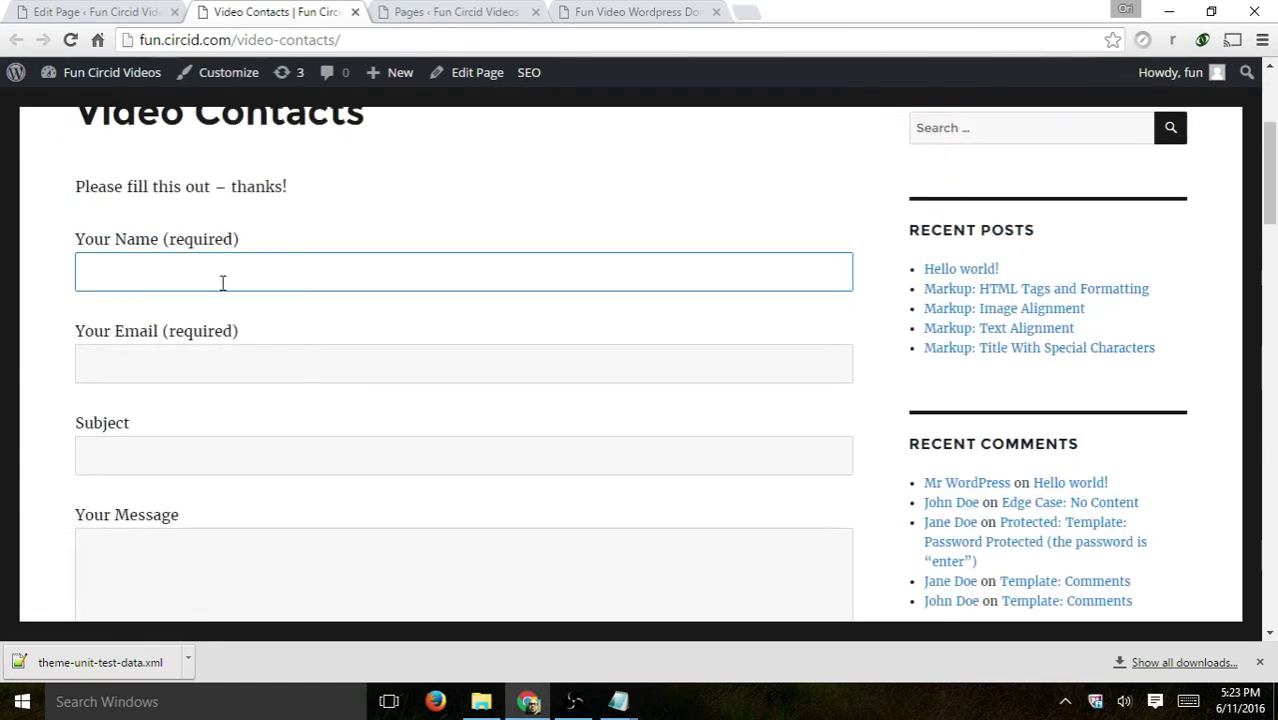
pyautogui.scroll(-2, 408, 320)
pyautogui.scroll(-3, 451, 297)
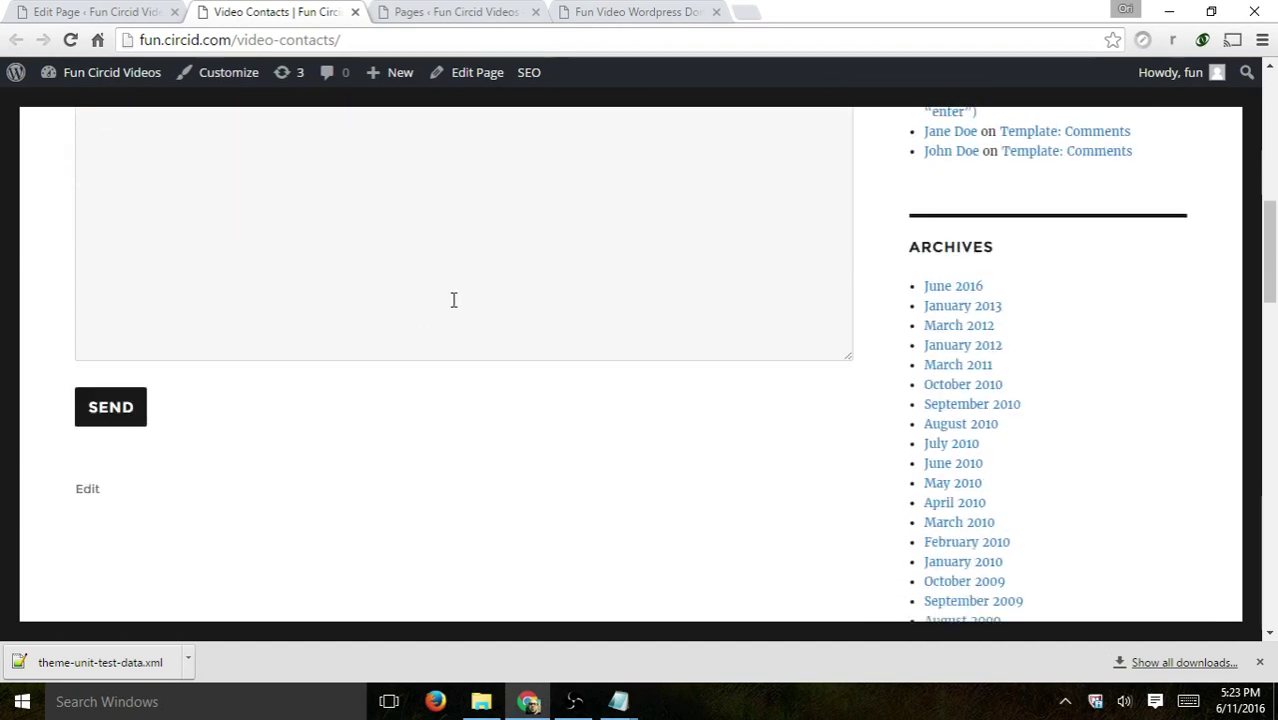
pyautogui.scroll(4, 482, 486)
pyautogui.scroll(4, 483, 486)
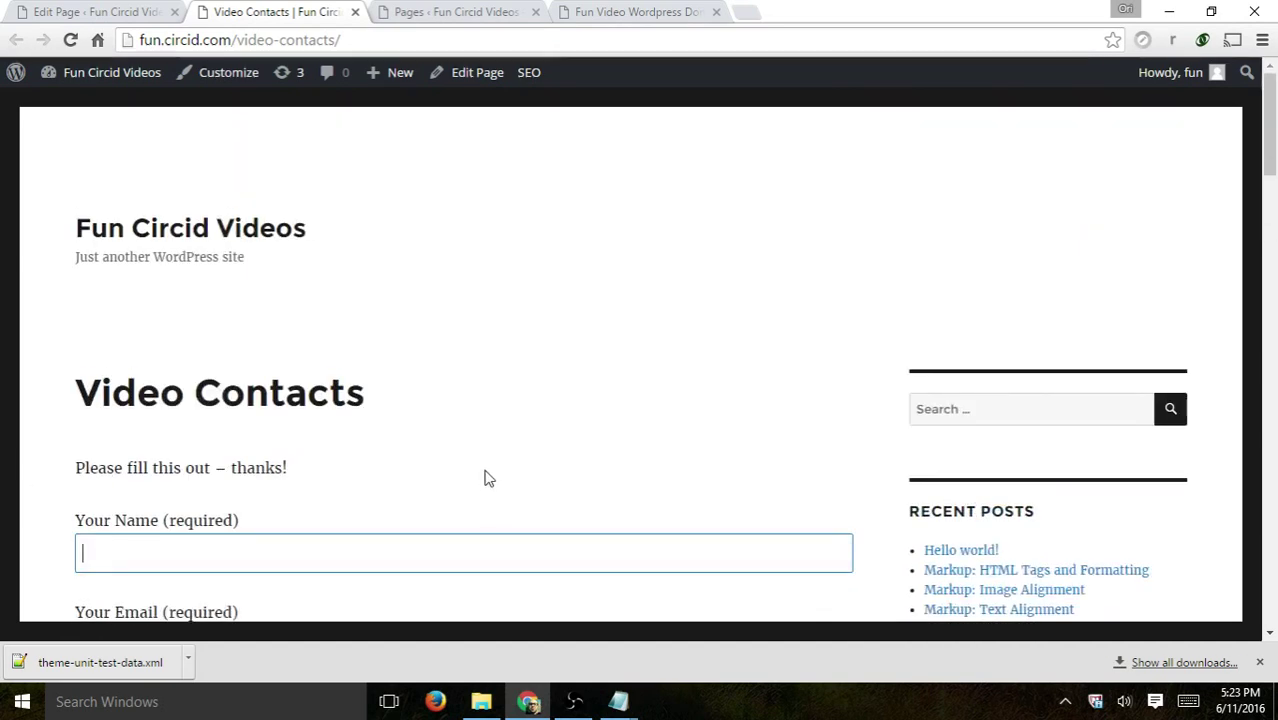
pyautogui.click(98, 12)
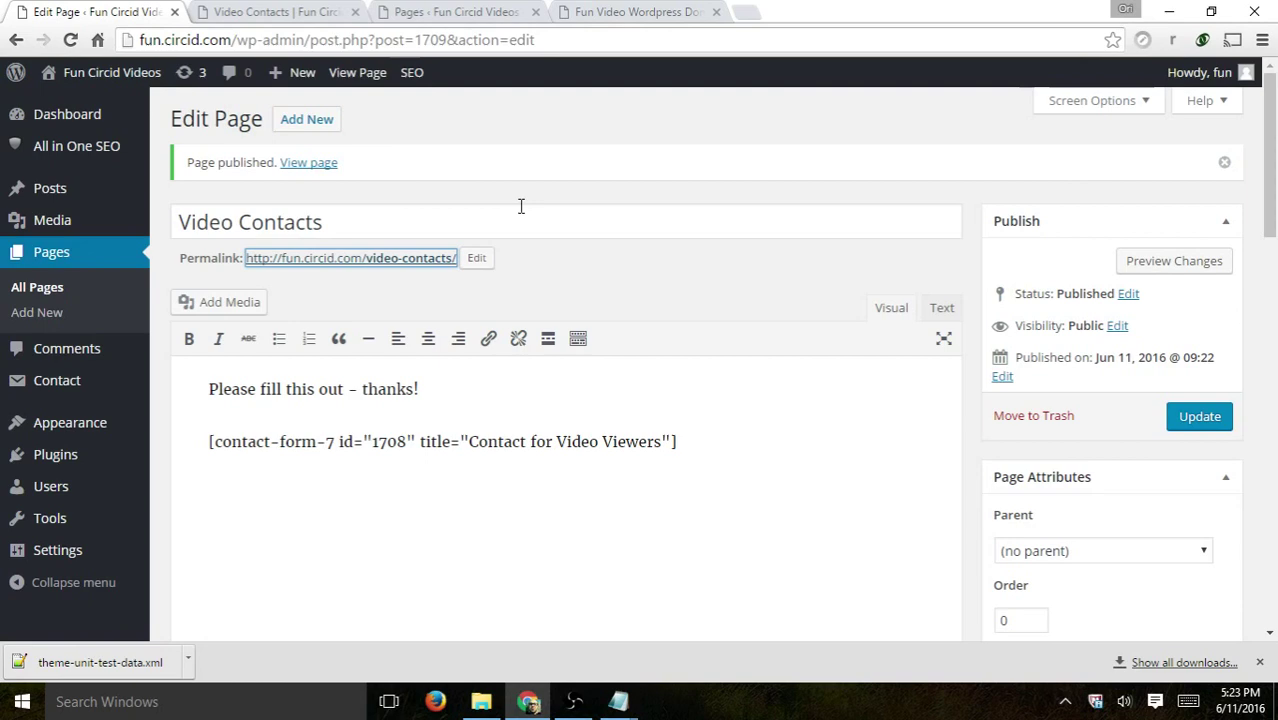
pyautogui.click(618, 266)
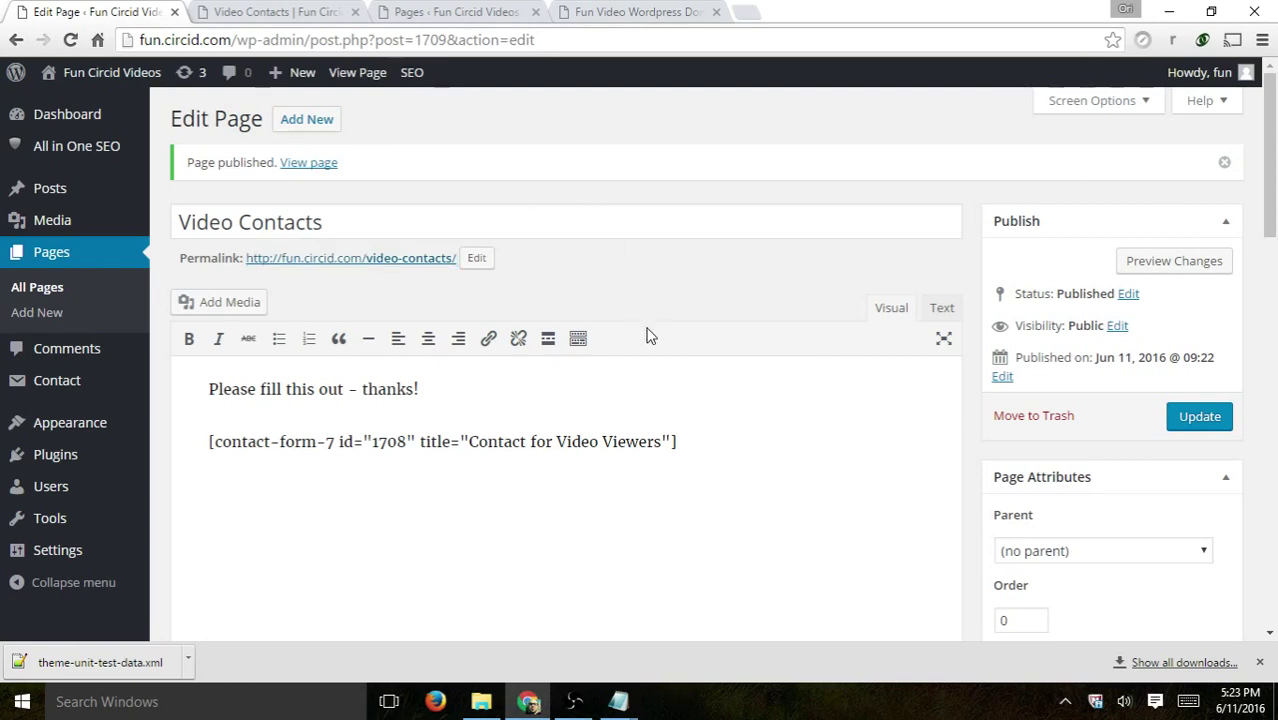